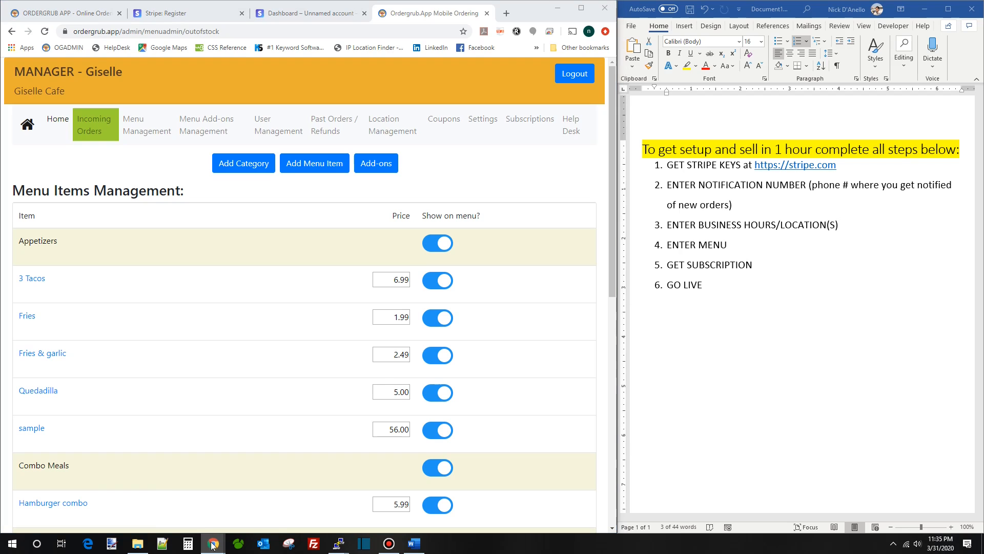
- Show the mobile storefront's ordering menu and open the admin's Add Category page
click(248, 500)
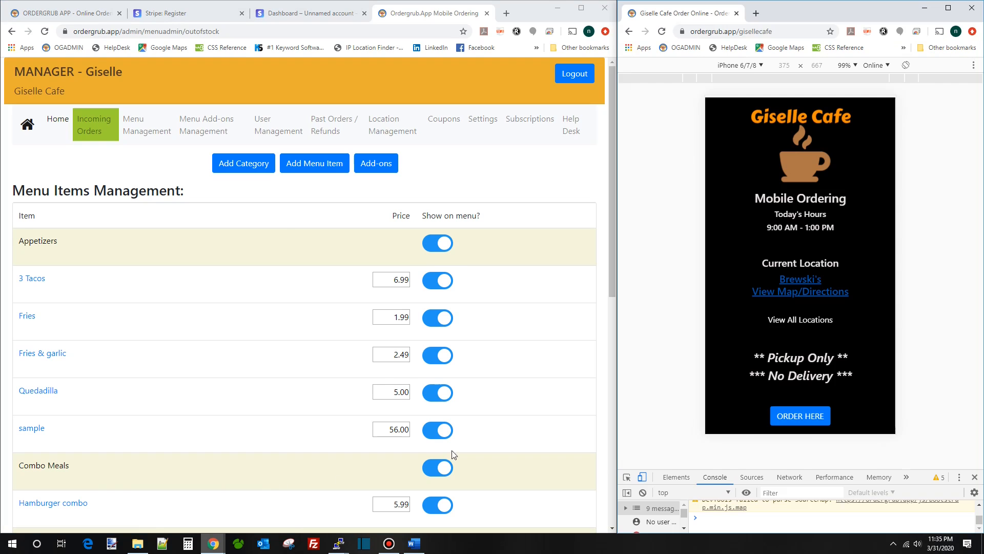
click(801, 415)
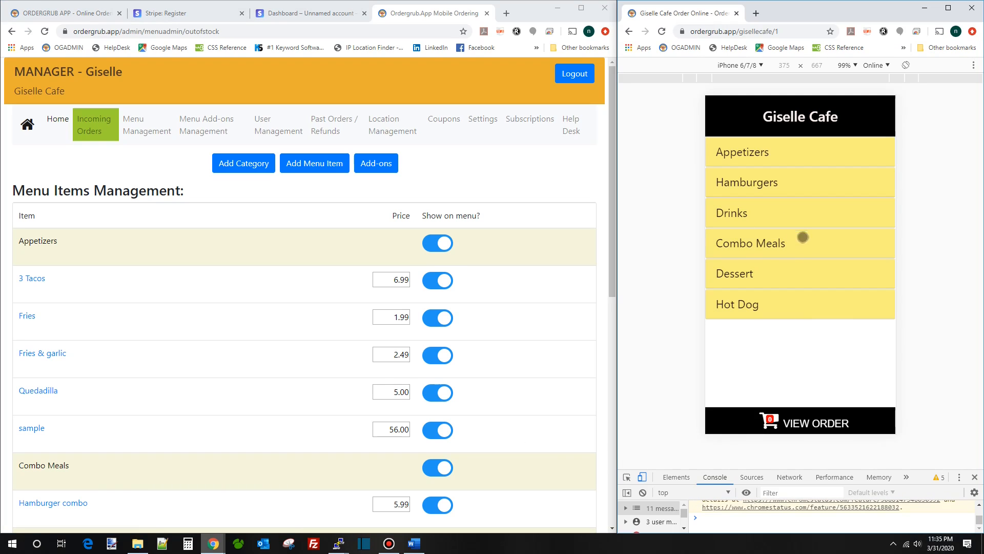
click(232, 164)
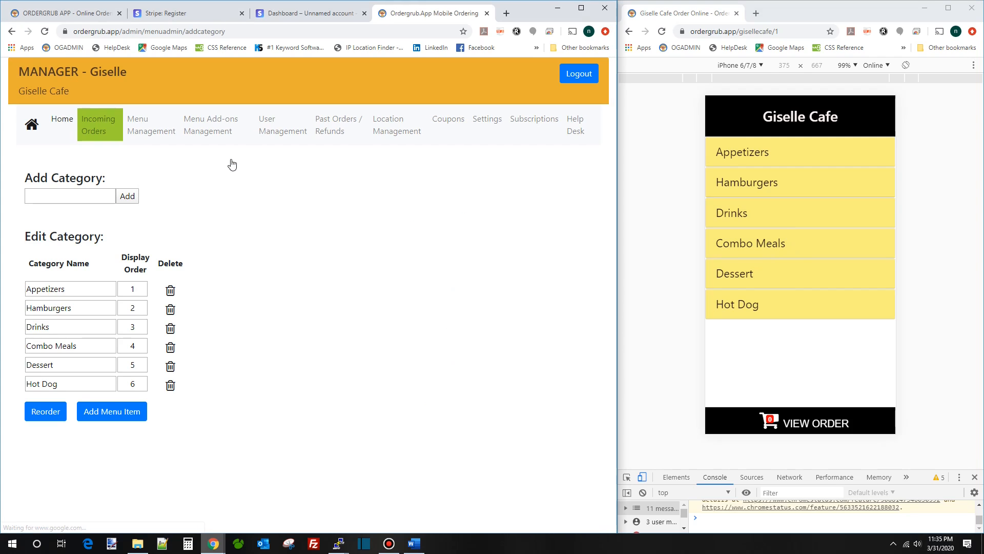
- Add a menu category named 'New Category' at display order 7
click(94, 195)
text(New Catego)
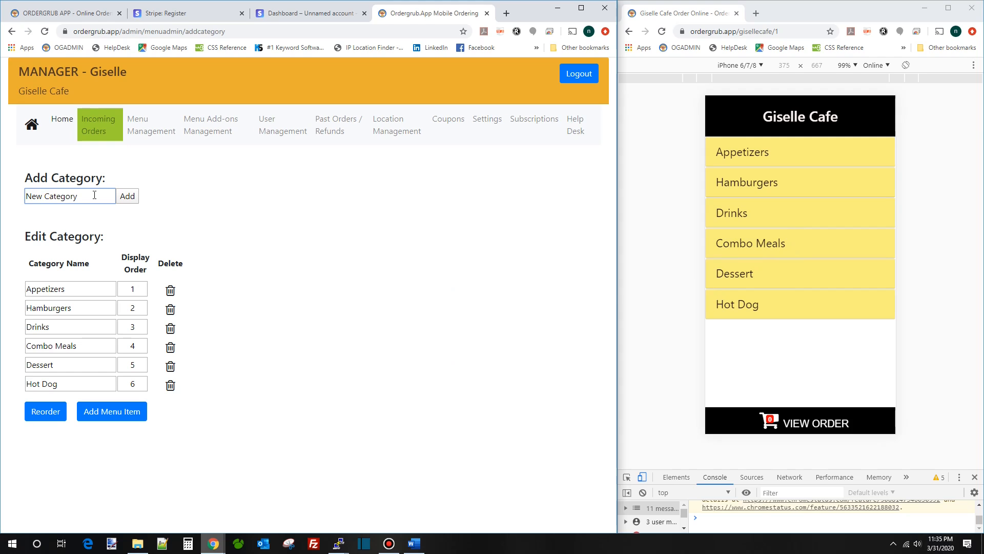
text(ry)
click(127, 196)
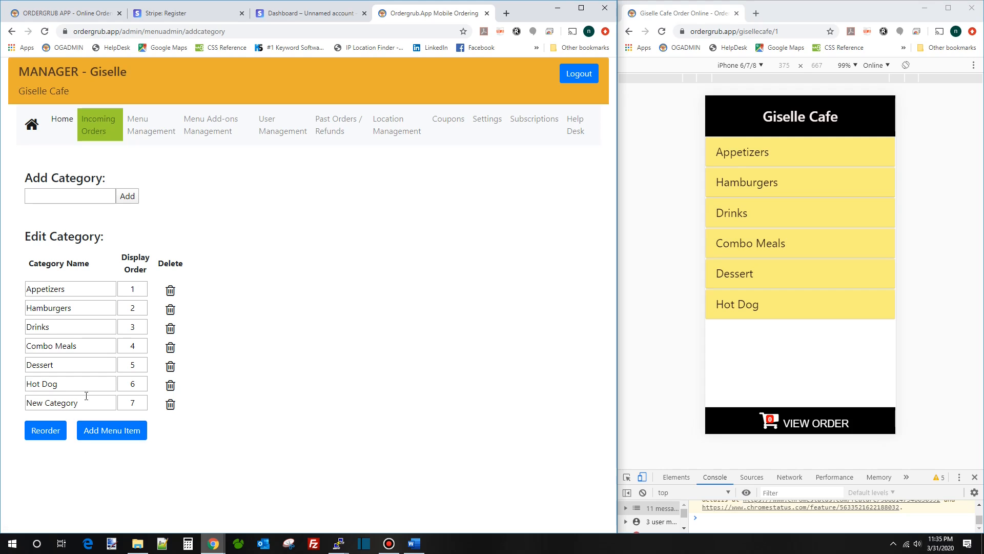
- Reload the mobile storefront and expand New Category to confirm it appears
click(662, 31)
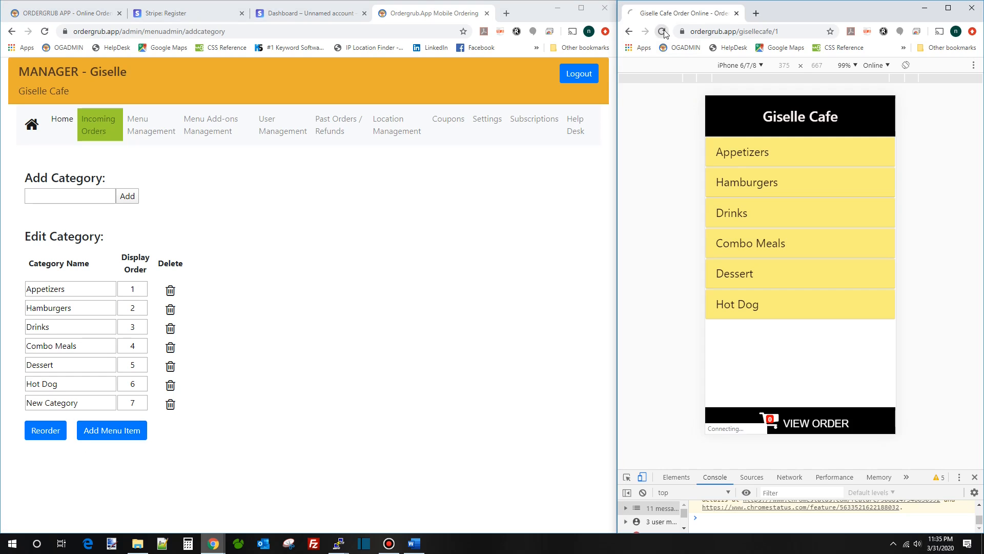
click(788, 335)
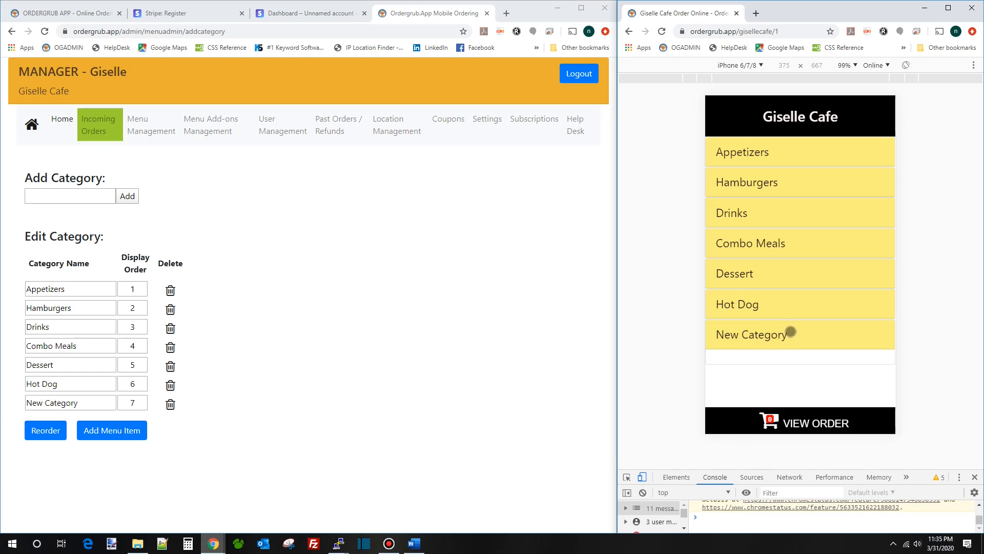
click(267, 424)
- Start a new menu item named 'Menu item 1' in New Category
click(119, 434)
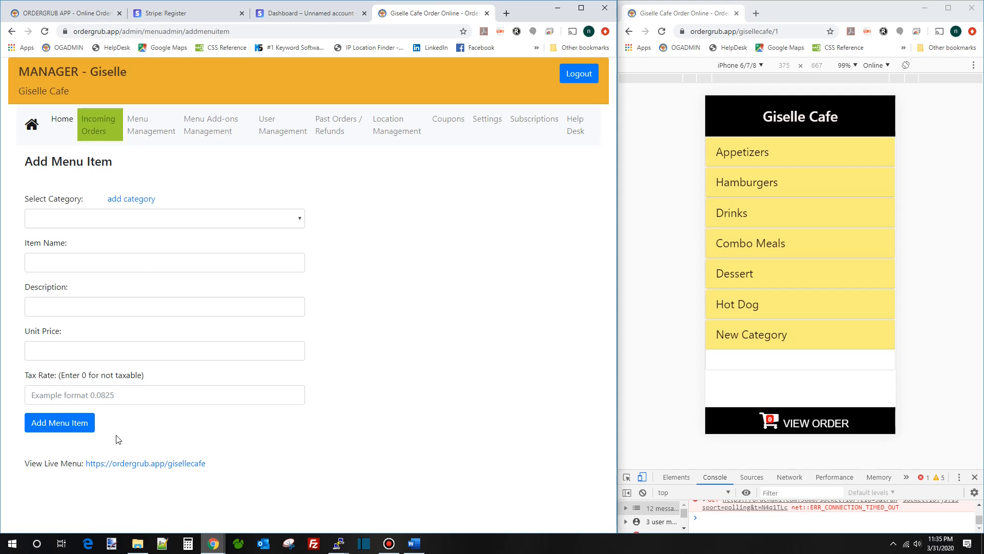
click(152, 218)
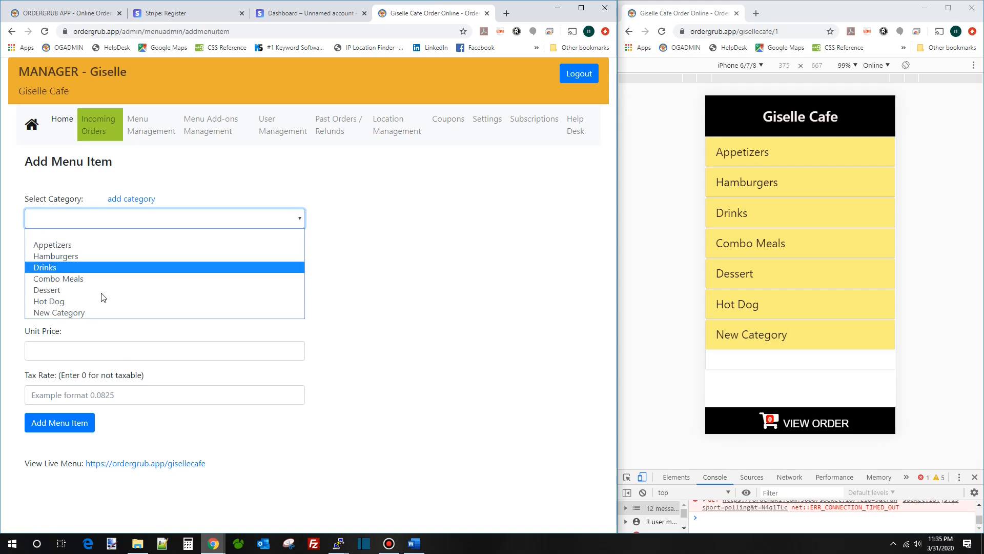
click(71, 311)
click(72, 267)
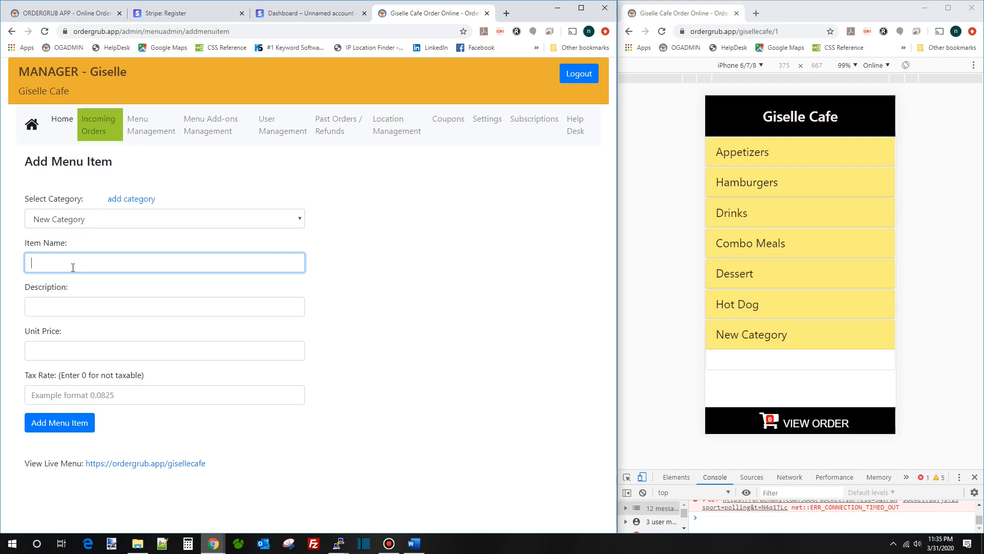
text(Menu item 1)
- Give Menu item 1 a customer description, unit price 5.99 and tax rate 0
click(102, 306)
text(Description to t)
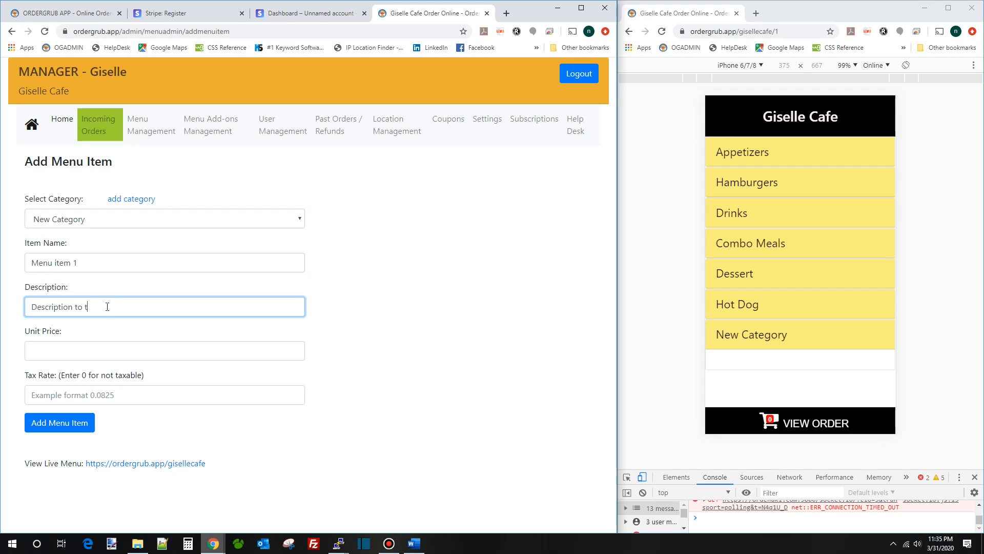
text(ell customer what the item has or is etc.)
key(Tab)
text(5.9)
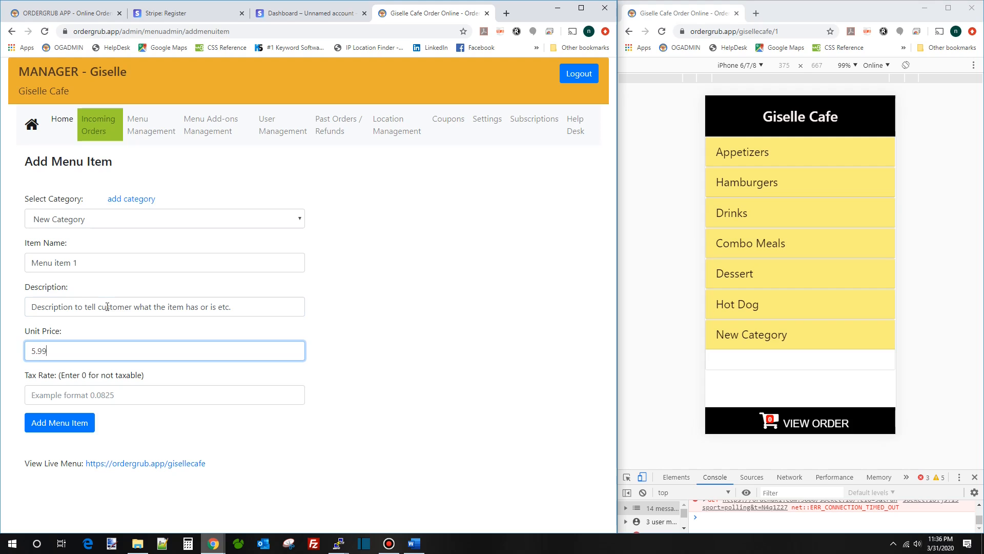
key(Tab)
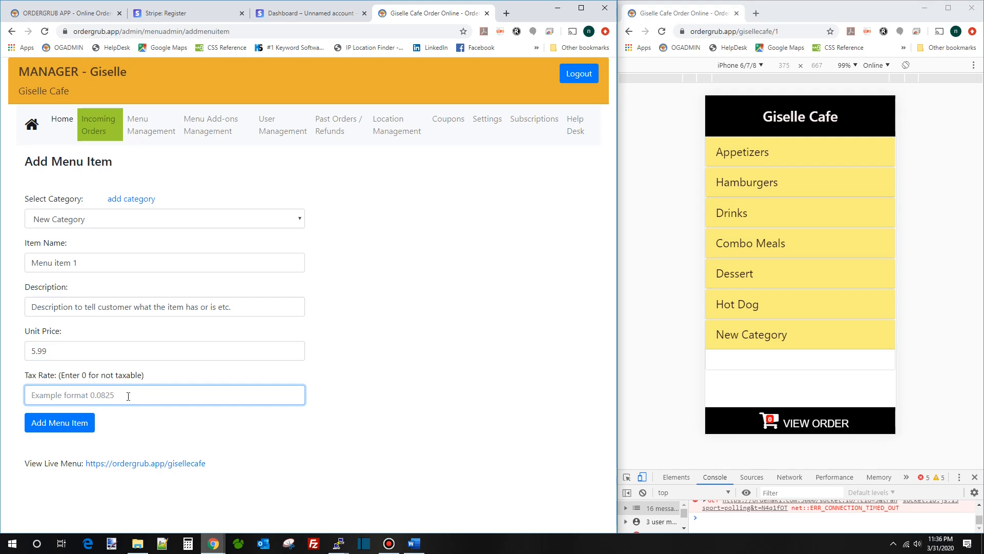
text(0.0825)
key(BackSpace)
key(BackSpace)
double_click(129, 395)
text(0)
- Save Menu item 1, then add Menu item 2 at unit price 3 with tax rate 0
click(61, 427)
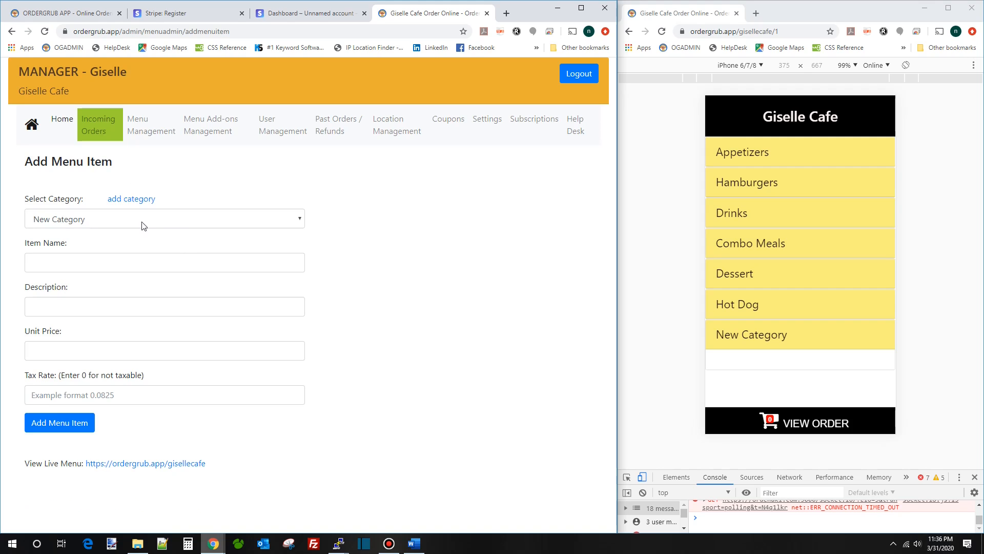
click(157, 265)
text(Menu item 2)
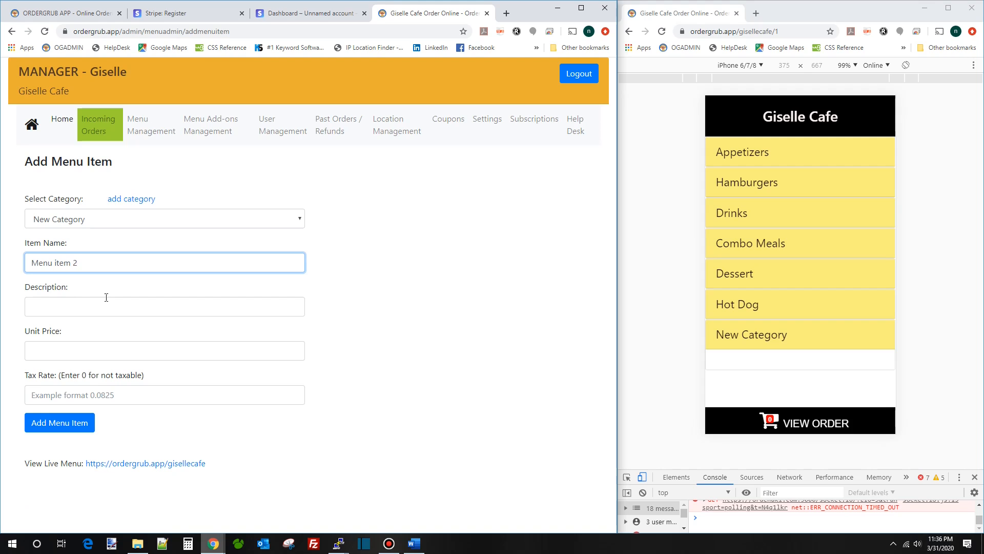
click(94, 354)
text(3)
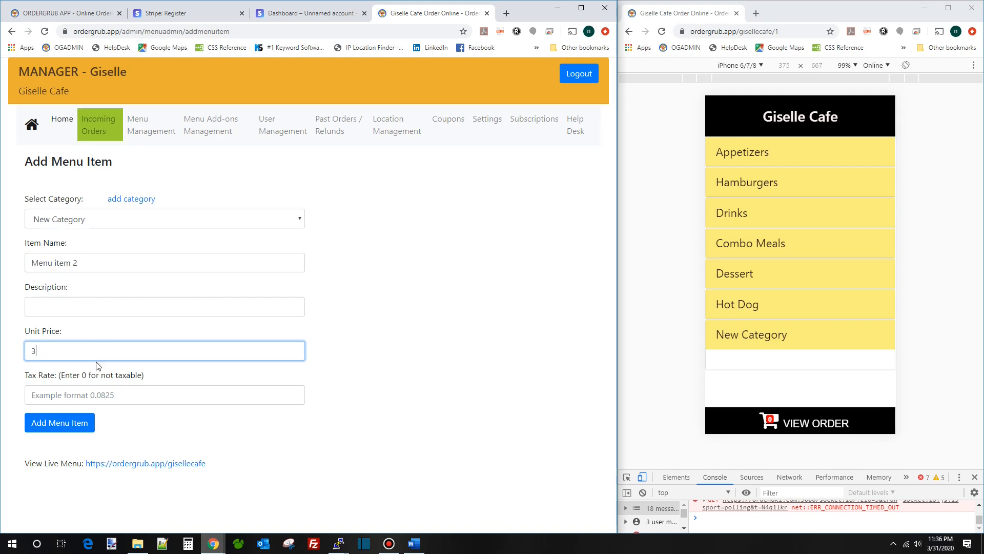
click(115, 394)
text(0)
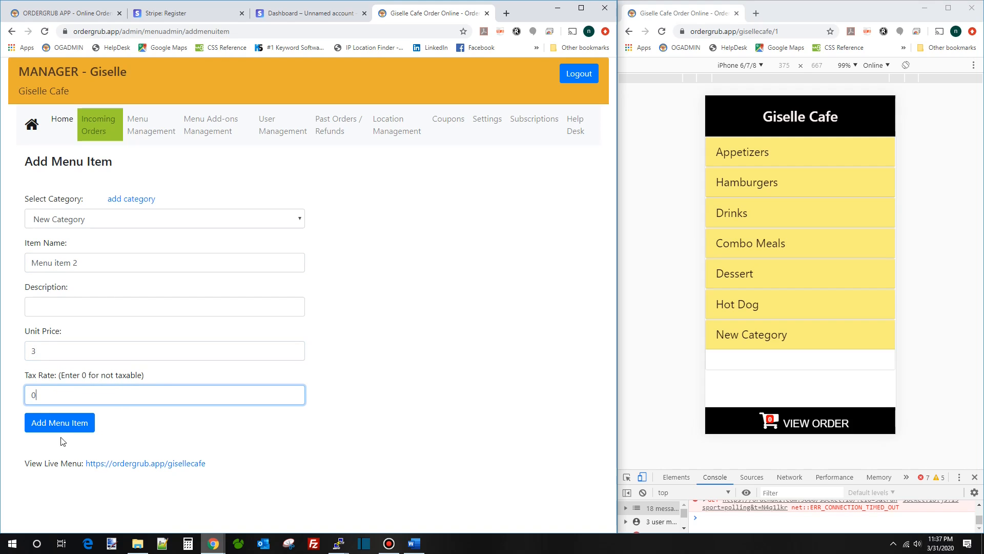
click(55, 423)
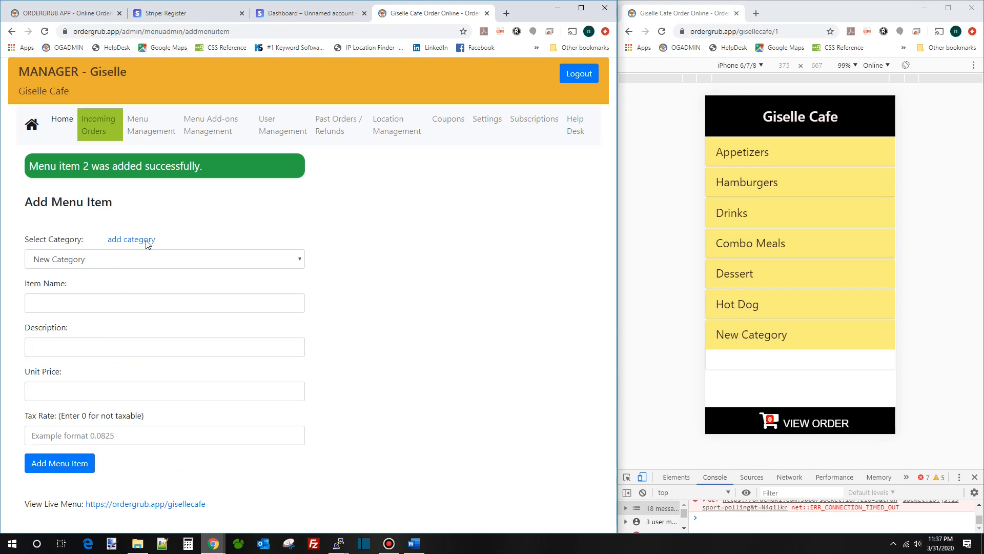
- Reload the storefront and add Menu item 1 and Menu item 2 to the cart
click(662, 31)
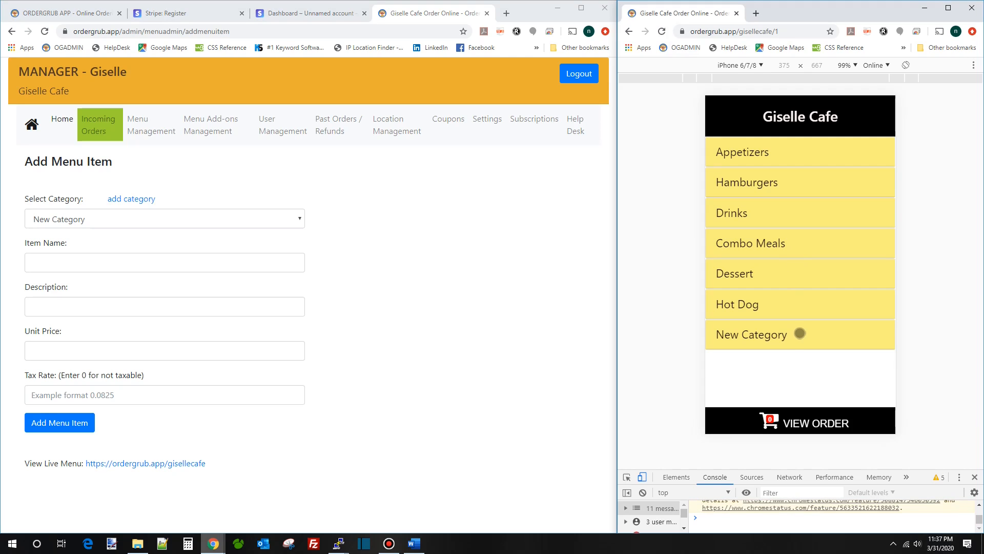
click(800, 333)
scroll(826, 318, down, 1)
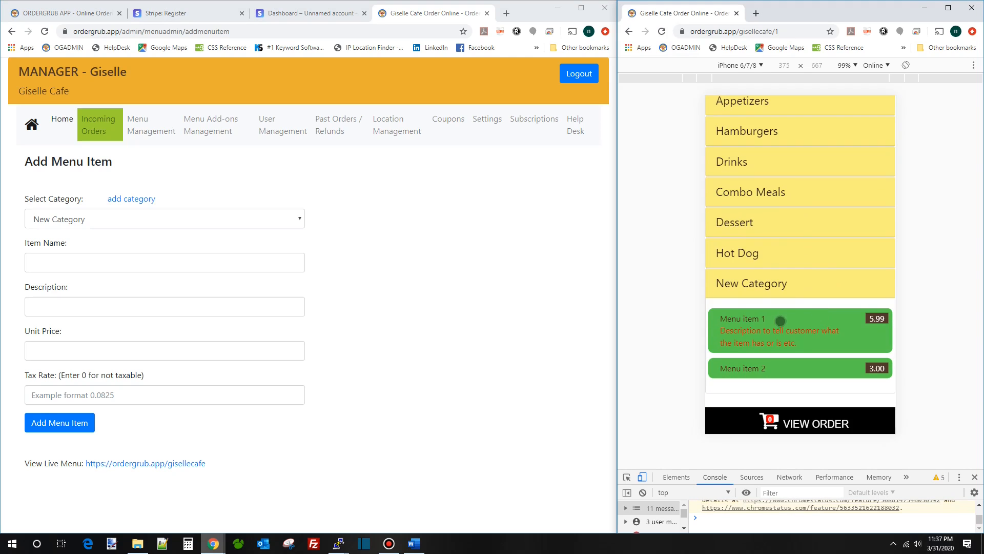
click(766, 342)
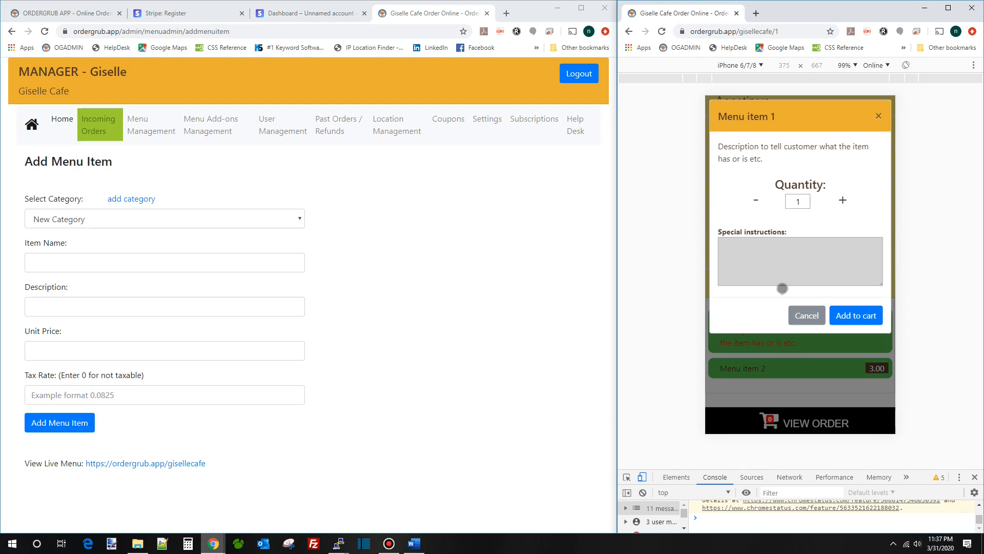
click(857, 315)
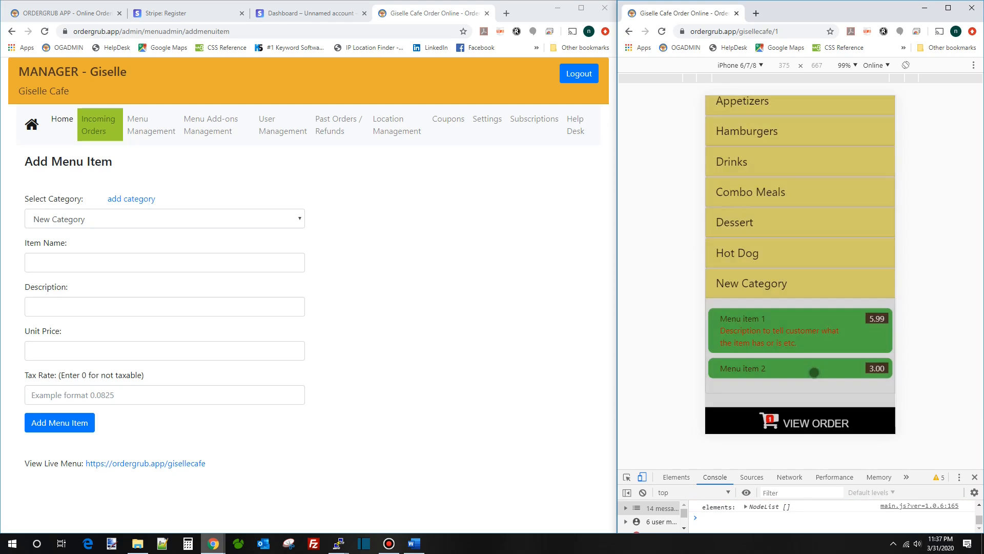
click(813, 371)
click(853, 291)
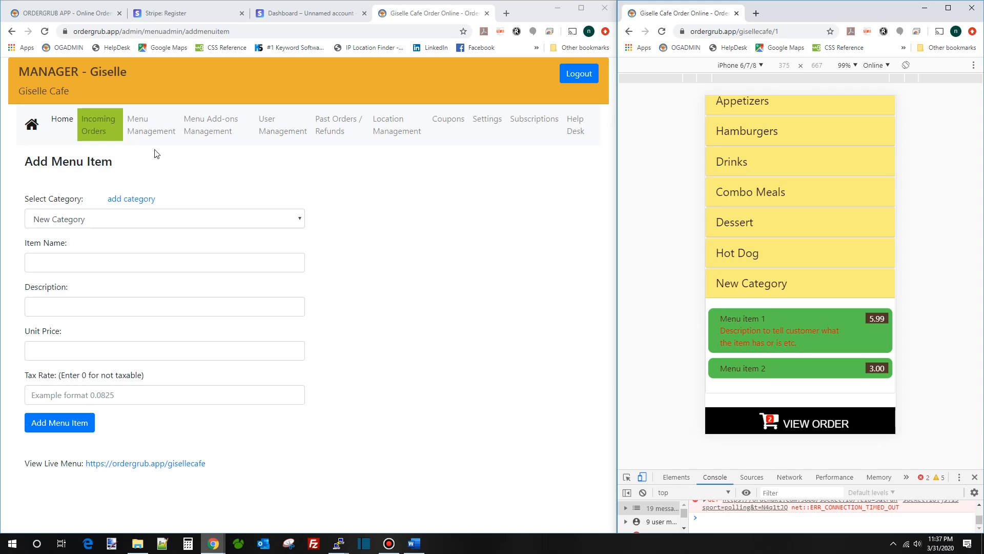
click(235, 182)
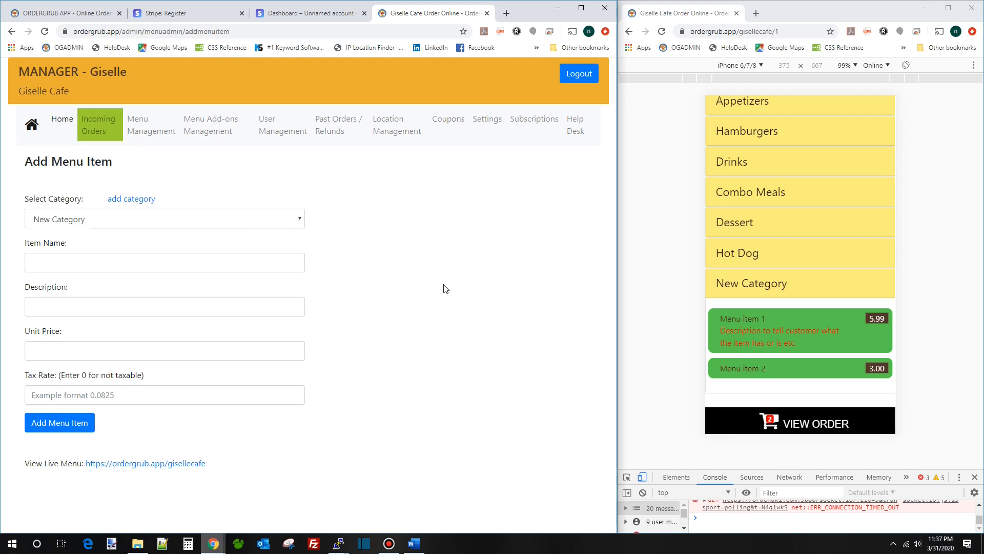
- Preview Menu item 1 and the Appetizers' 3 Tacos options without ordering
click(768, 334)
click(806, 316)
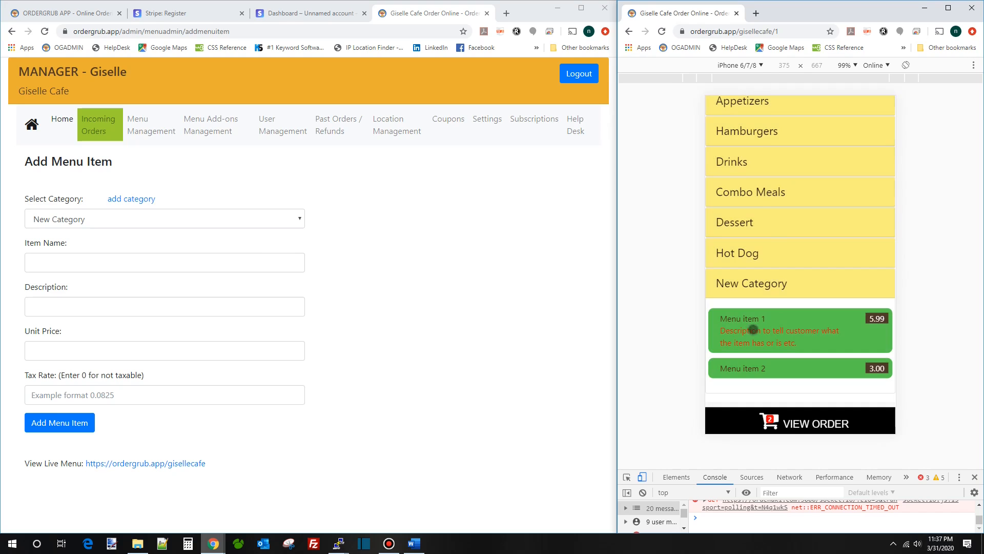
click(764, 104)
click(770, 148)
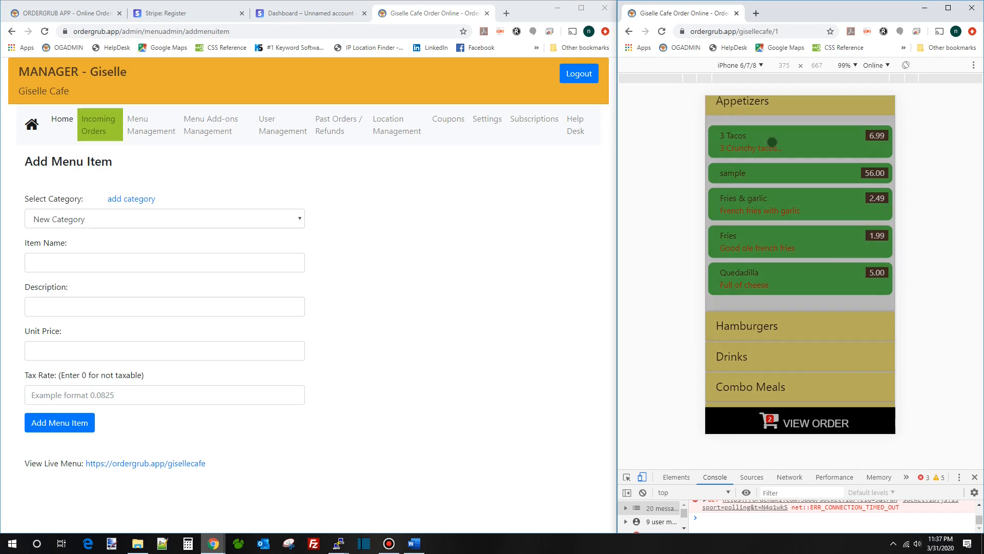
click(815, 282)
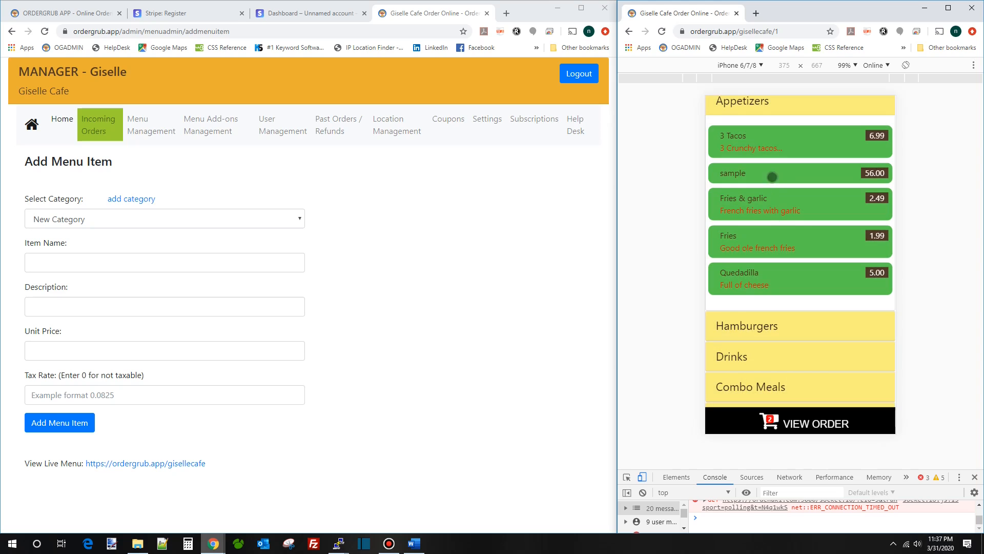
- Preview the Build your own hamburger topping options, then go to Menu Management
click(761, 329)
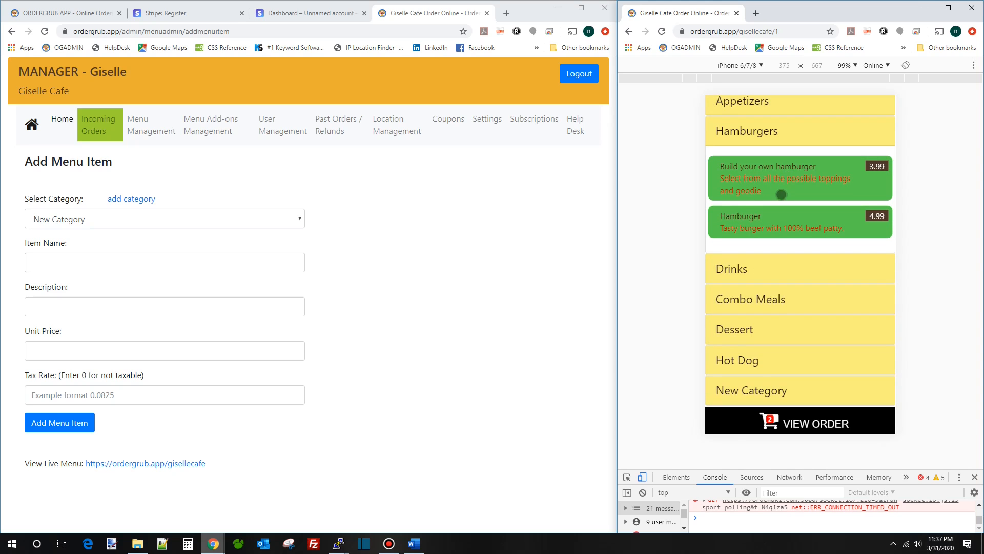
click(781, 183)
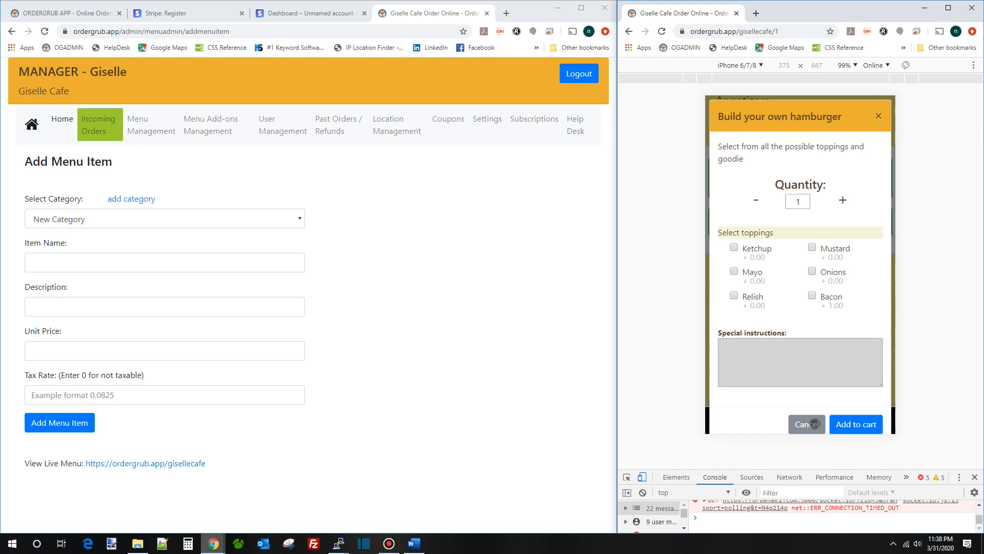
click(815, 424)
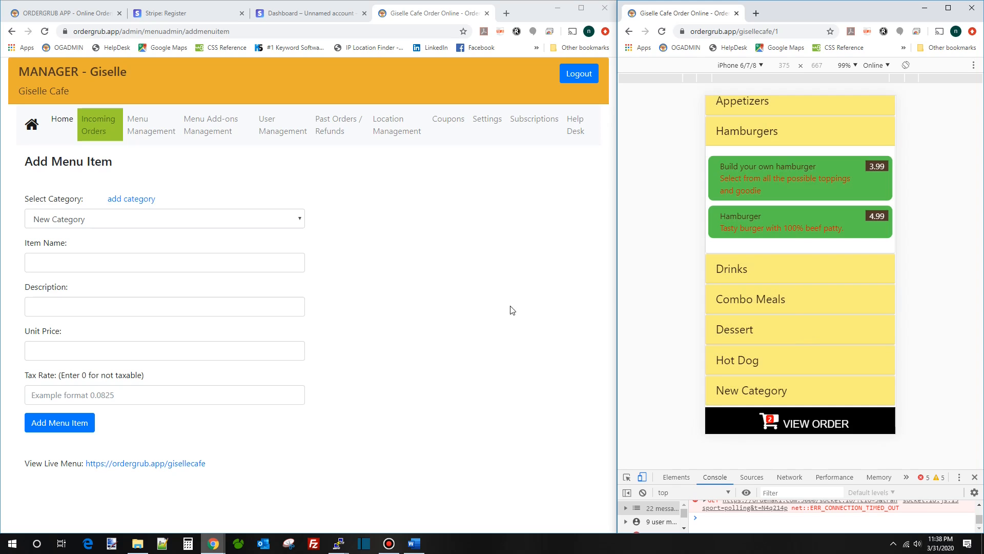
click(147, 133)
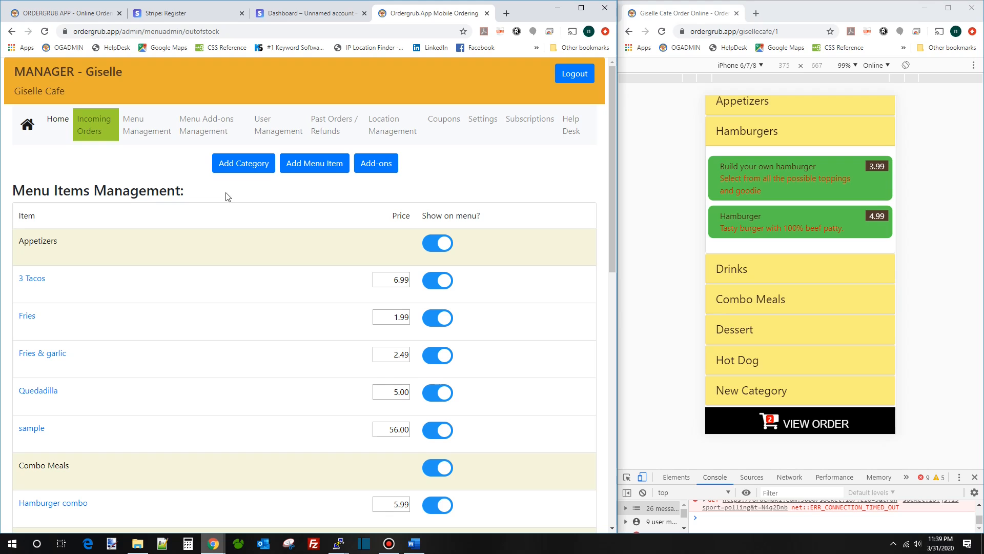
- Open the add-on builder, list New Category's items, and confirm Menu item 1 has no add-ons
click(388, 166)
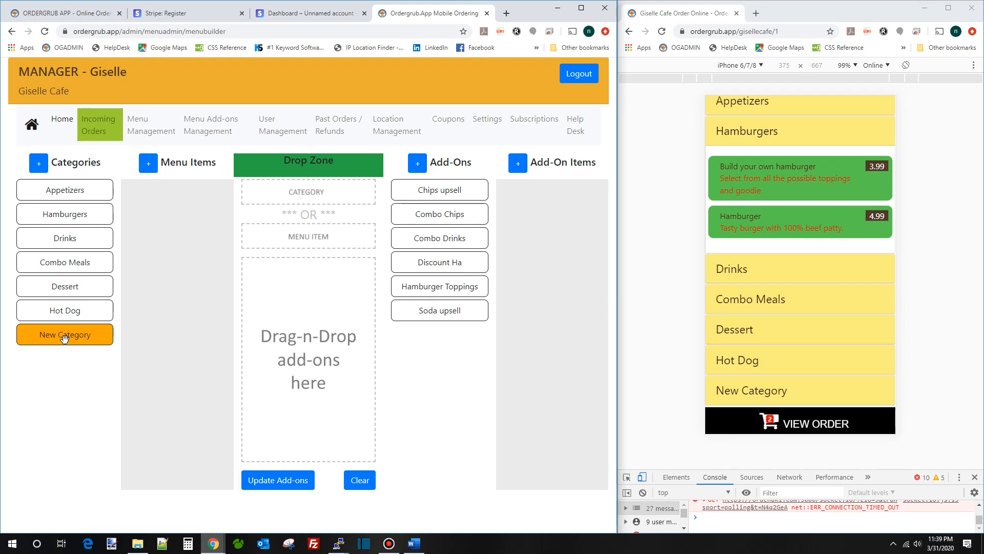
click(72, 335)
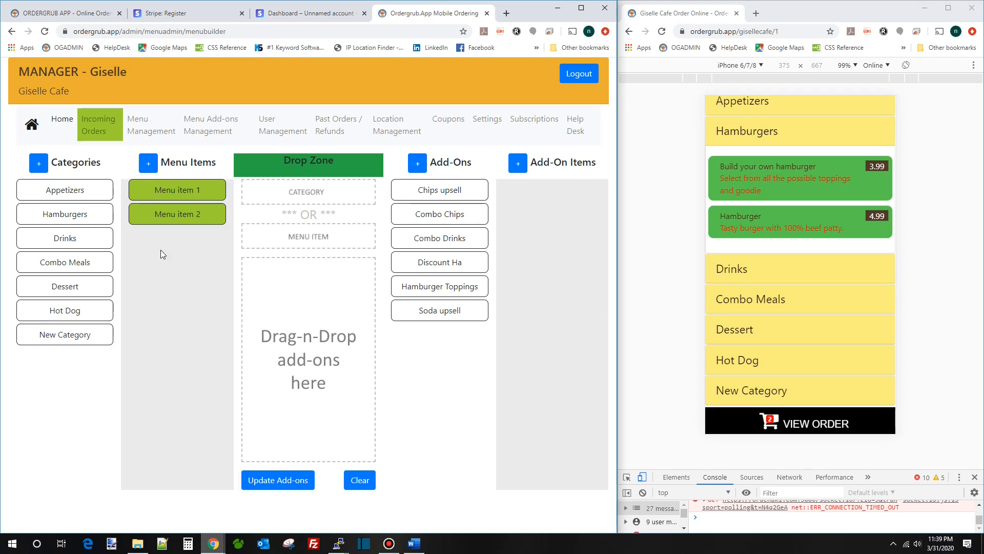
click(189, 190)
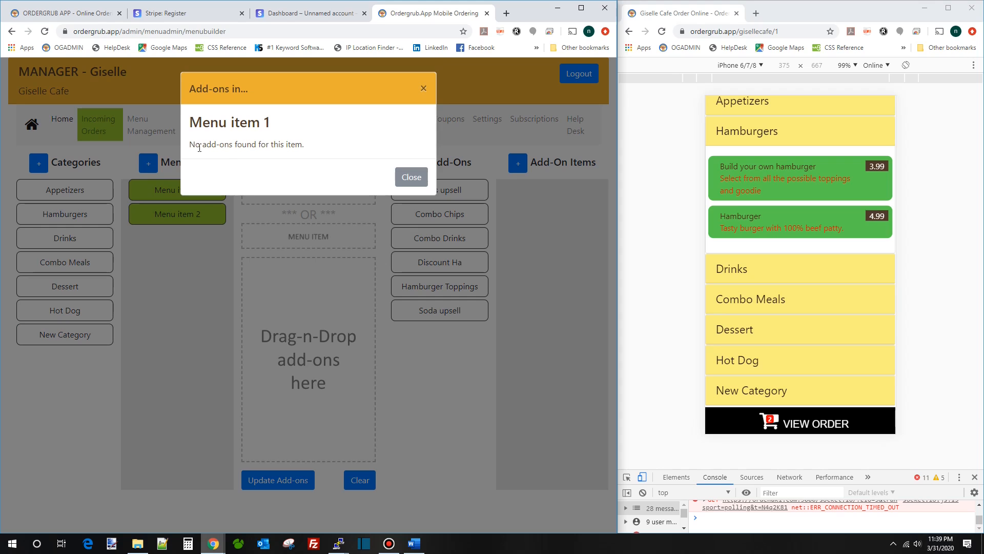
drag(194, 145, 313, 159)
click(328, 153)
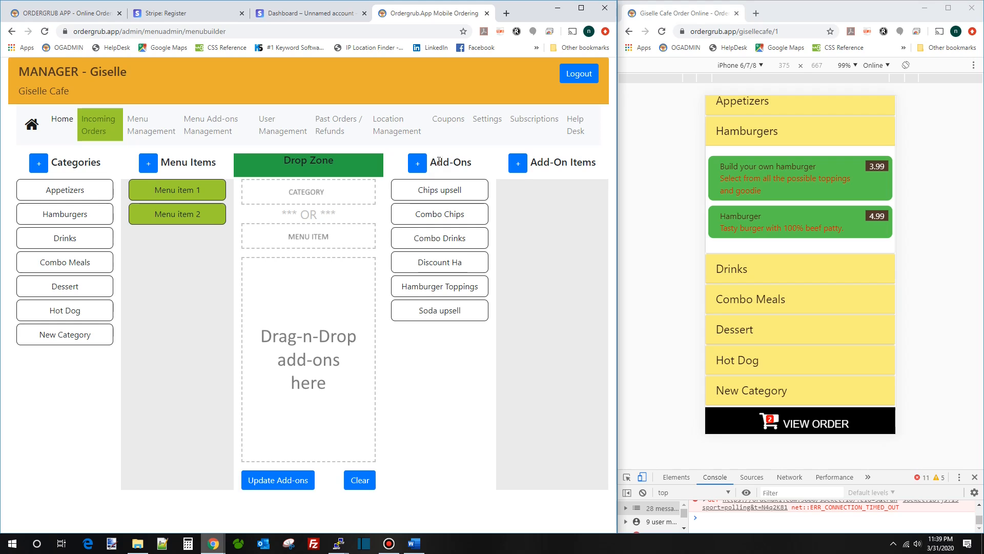
- Start creating a new add-on group
drag(430, 162, 467, 162)
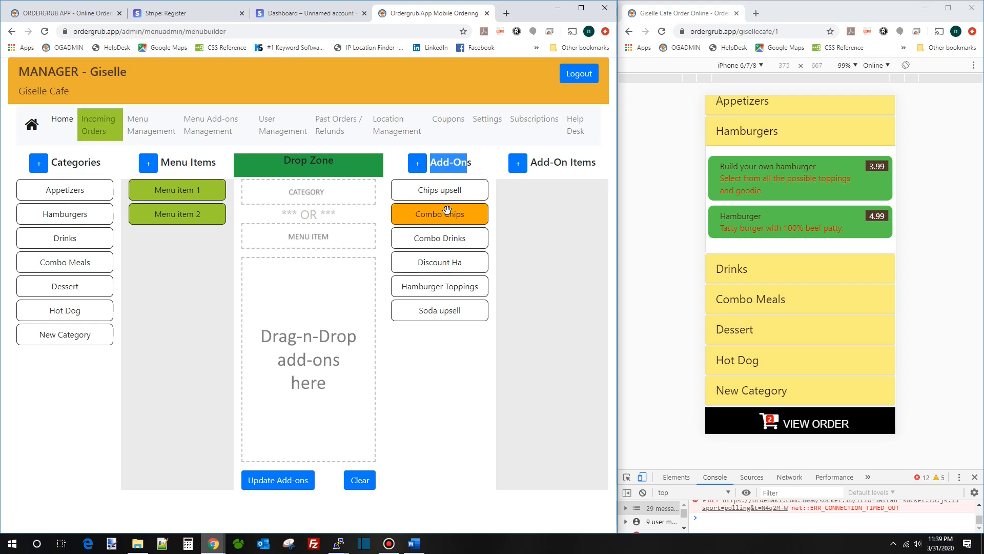
click(417, 163)
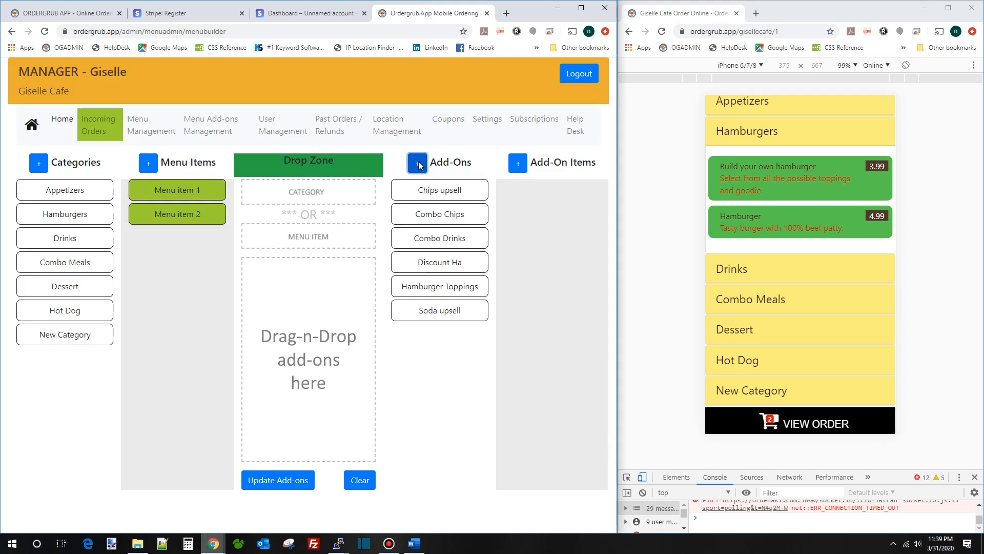
click(418, 165)
- Name the new add-on 'Toppings' with the heading 'Select toppings'
click(248, 136)
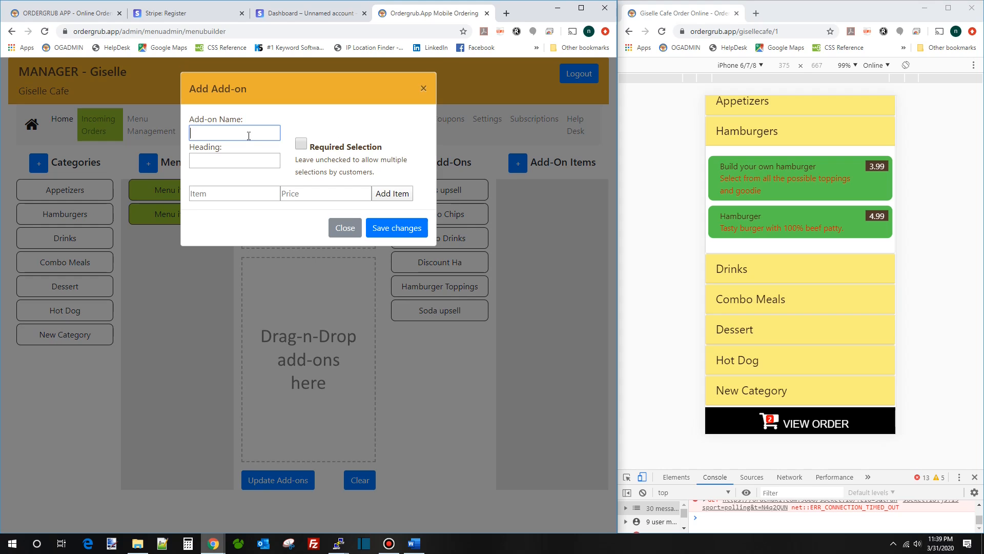
text(Toppings)
key(Tab)
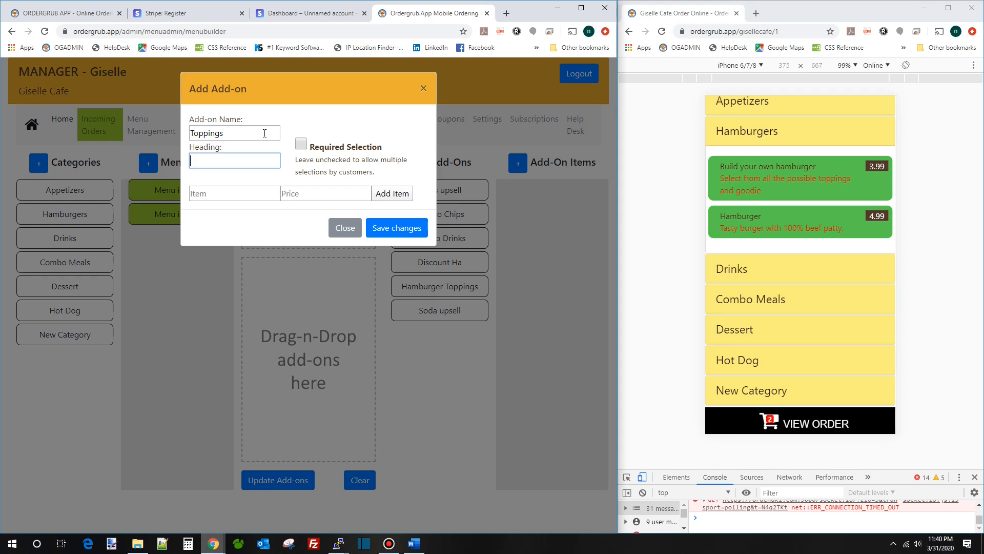
click(791, 197)
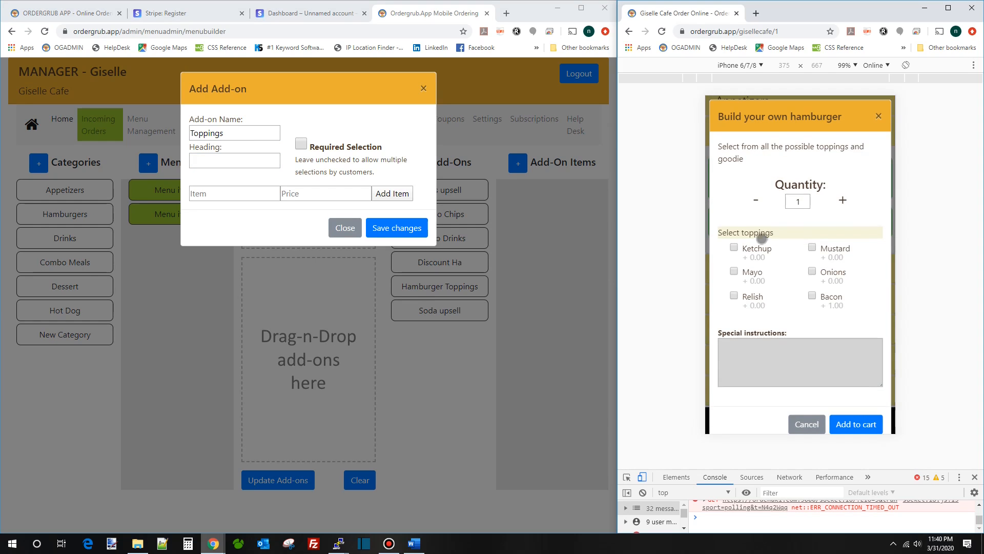
click(232, 161)
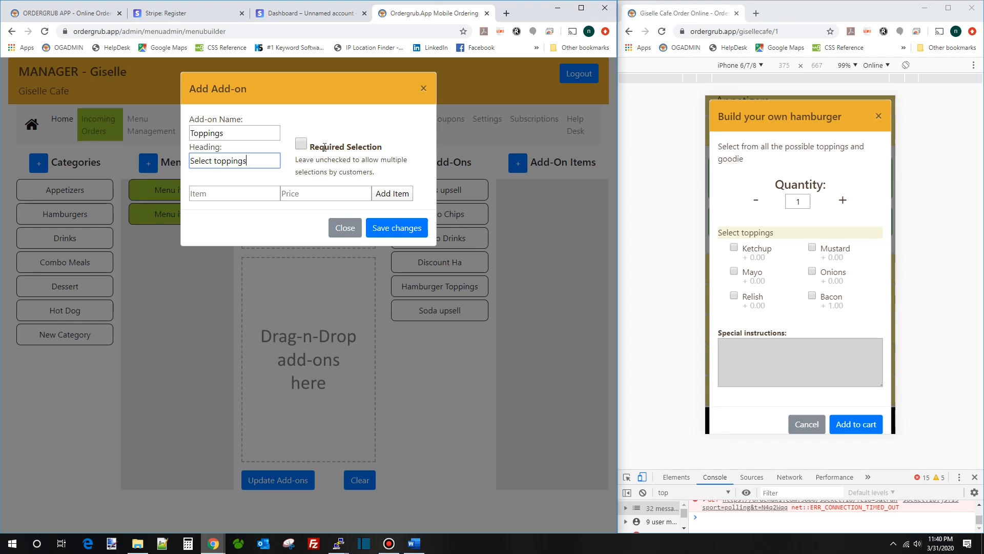
drag(383, 147, 350, 155)
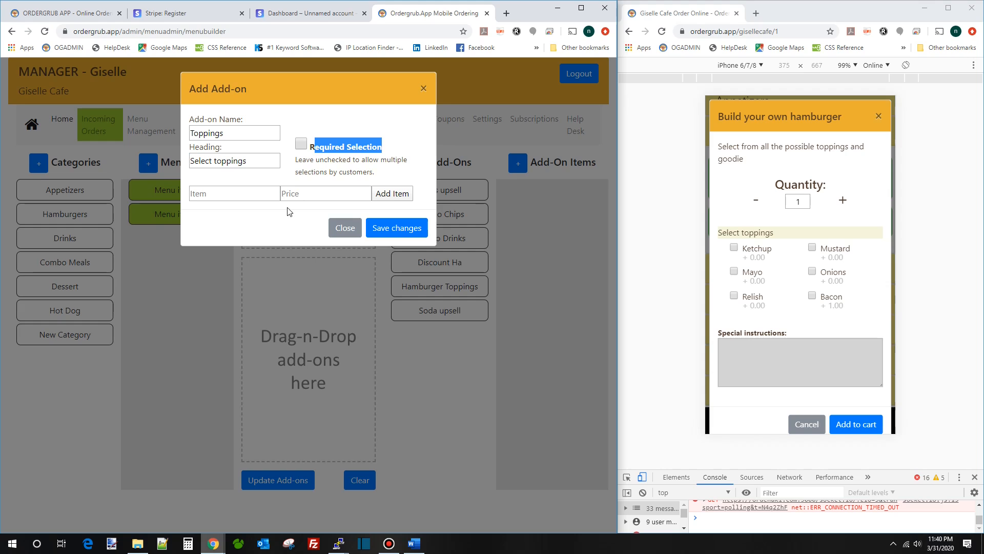
- Add Ketchup at 1.00, Mustard at 1.00 and Mayo at 0.00 to Toppings
click(255, 194)
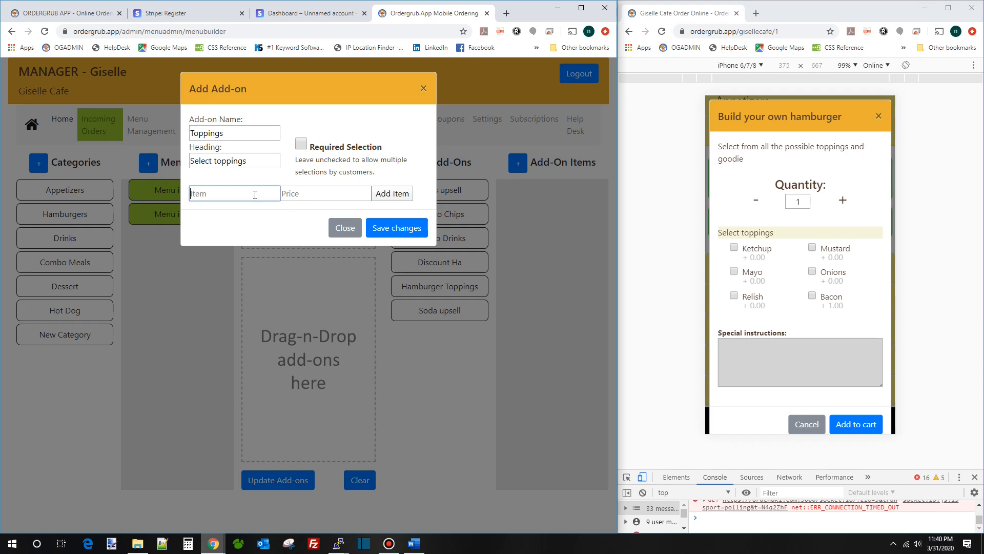
text(Ketchup)
key(Tab)
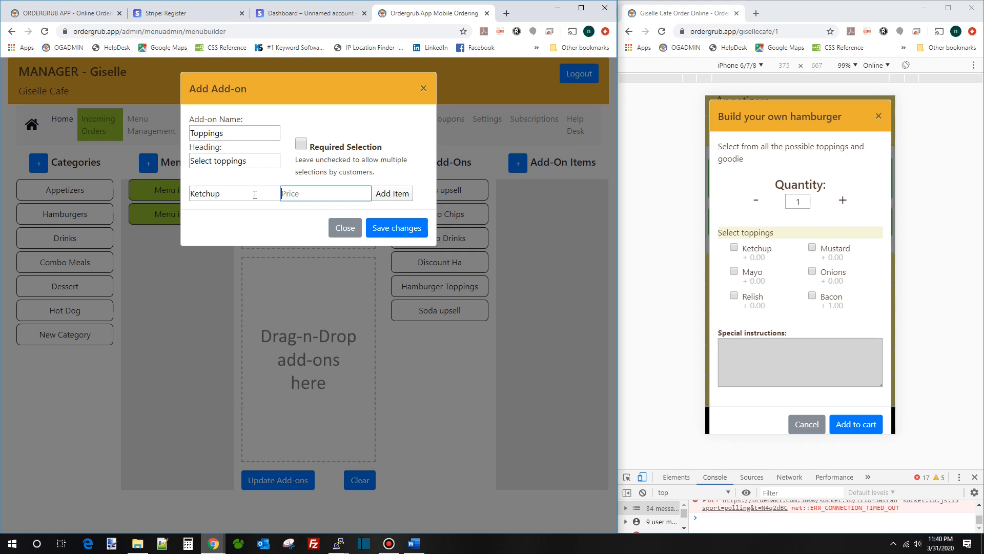
text(1)
key(Return)
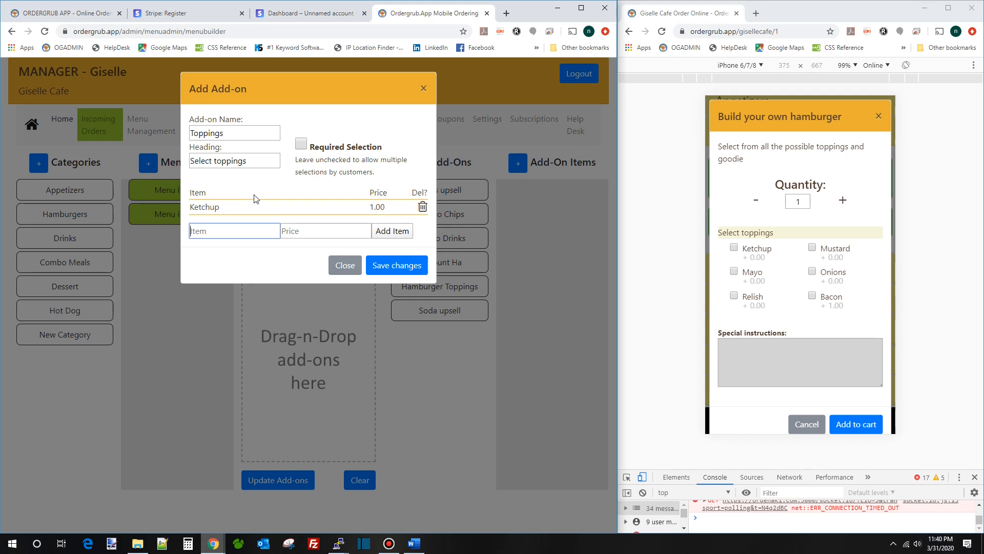
text(Mustard)
key(Tab)
text(1)
key(Return)
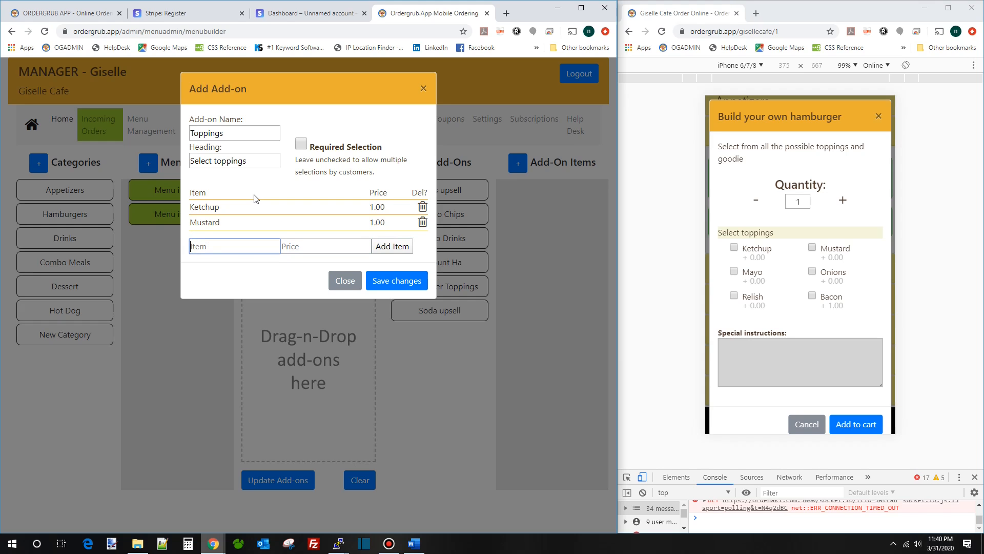
text(Mayo)
key(Tab)
key(Tab)
key(Return)
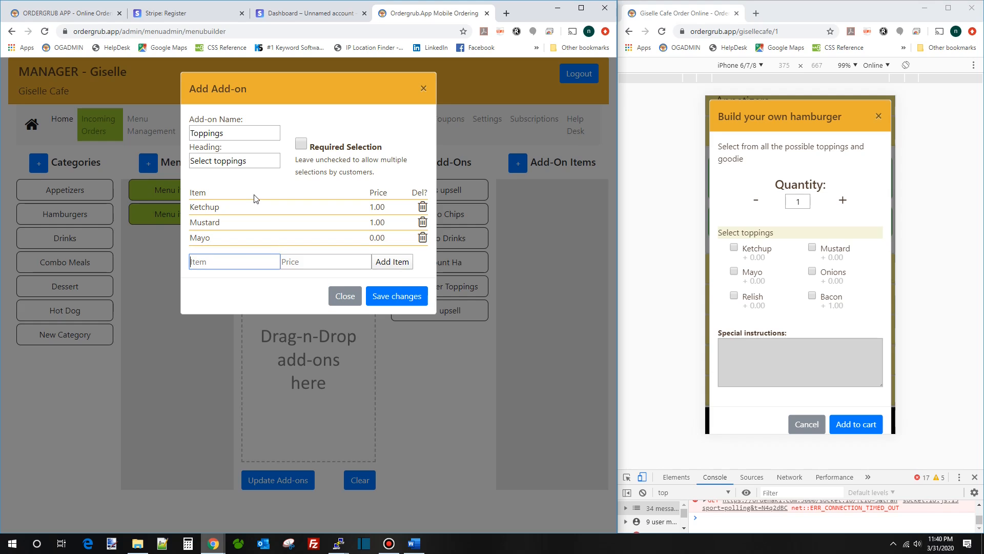
- Save Toppings, place Menu item 1 and Toppings in the drop zone, and update the add-ons
click(380, 296)
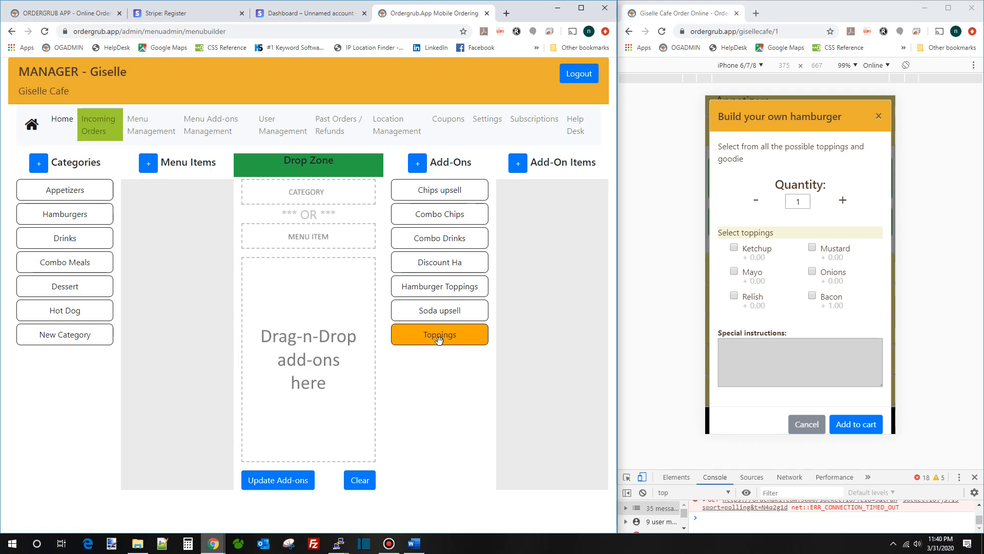
click(442, 335)
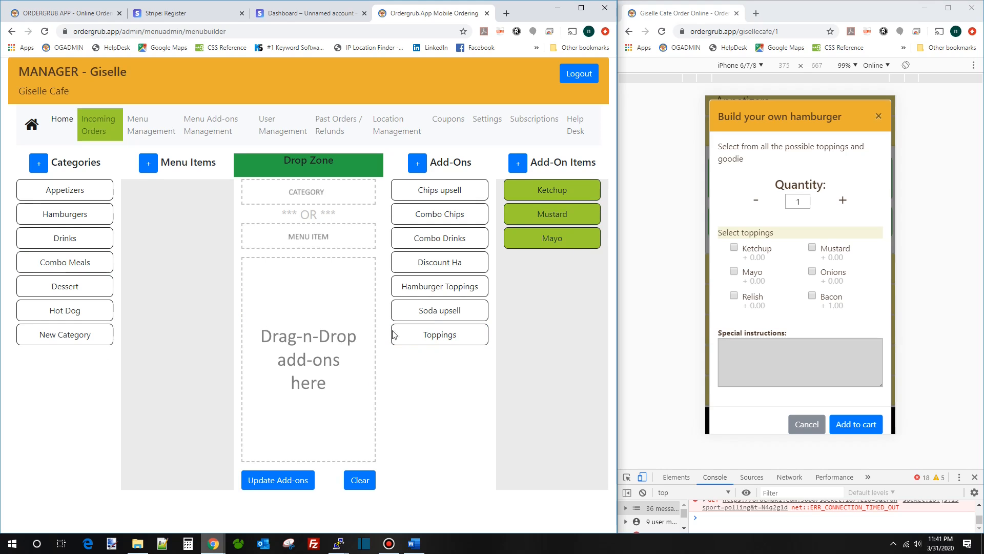
click(81, 335)
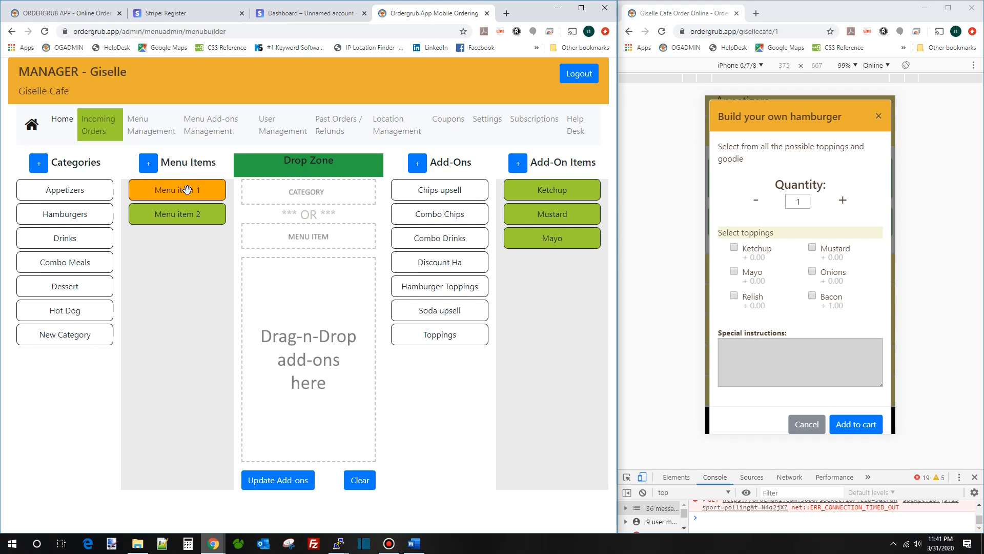
drag(187, 191, 334, 241)
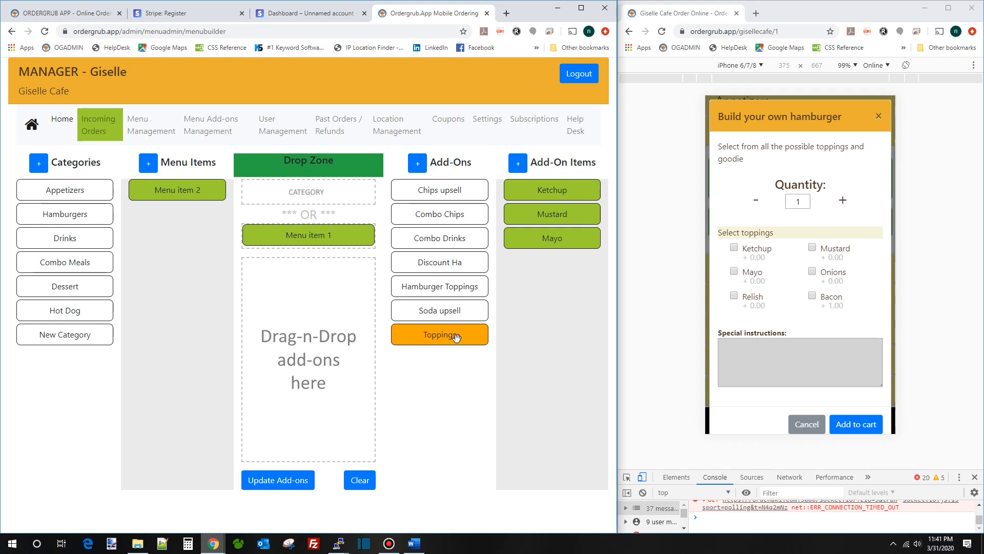
drag(460, 338, 335, 324)
click(271, 482)
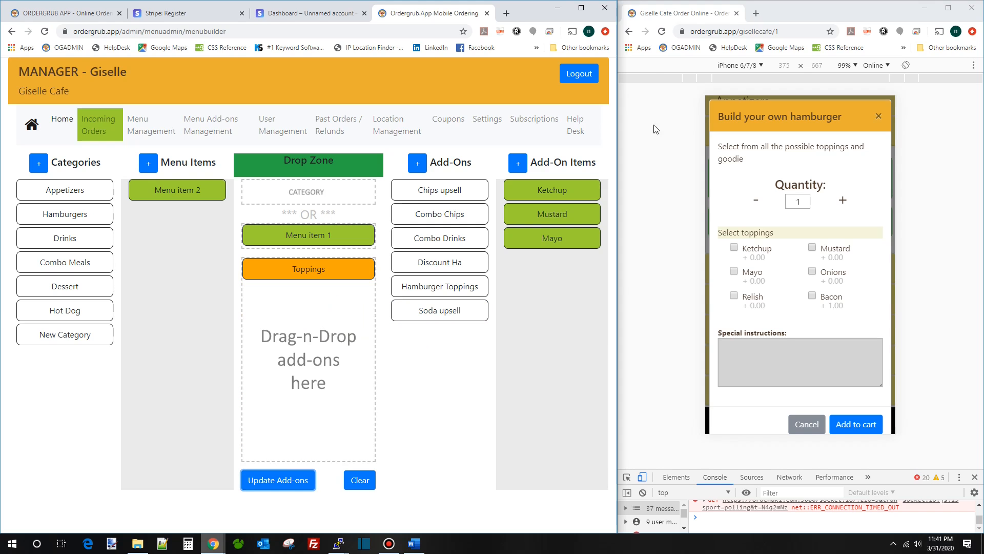
- Reload the storefront and open Menu item 1 under New Category
click(661, 32)
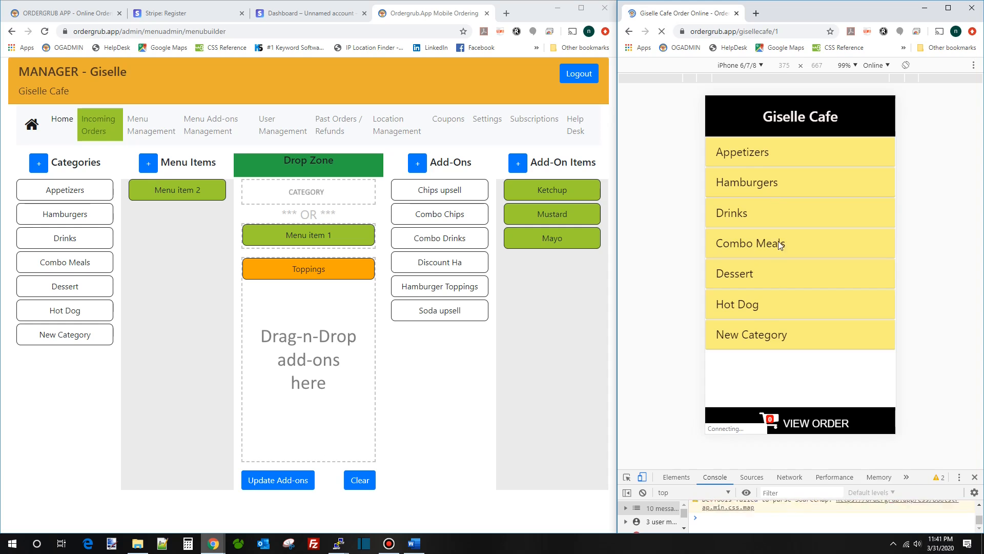
click(779, 333)
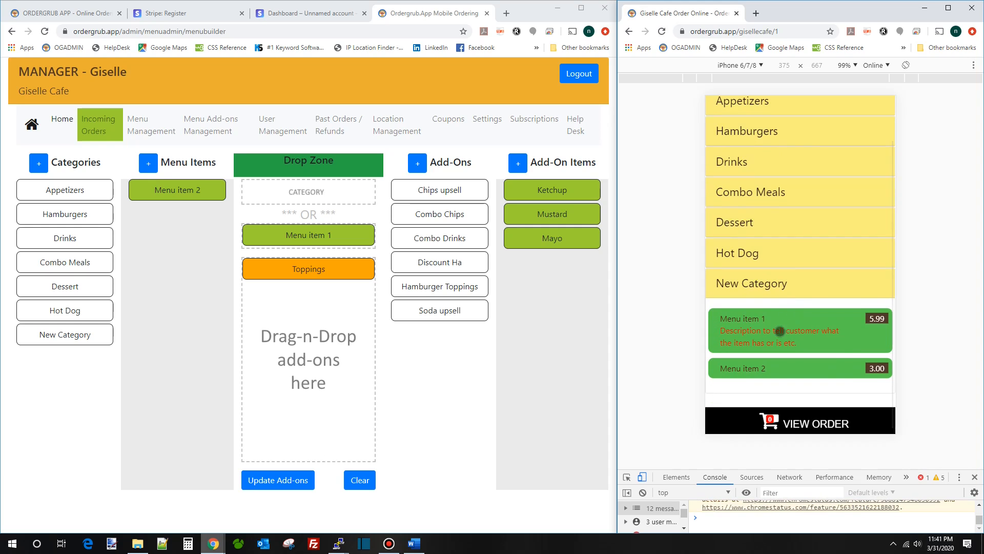
click(786, 329)
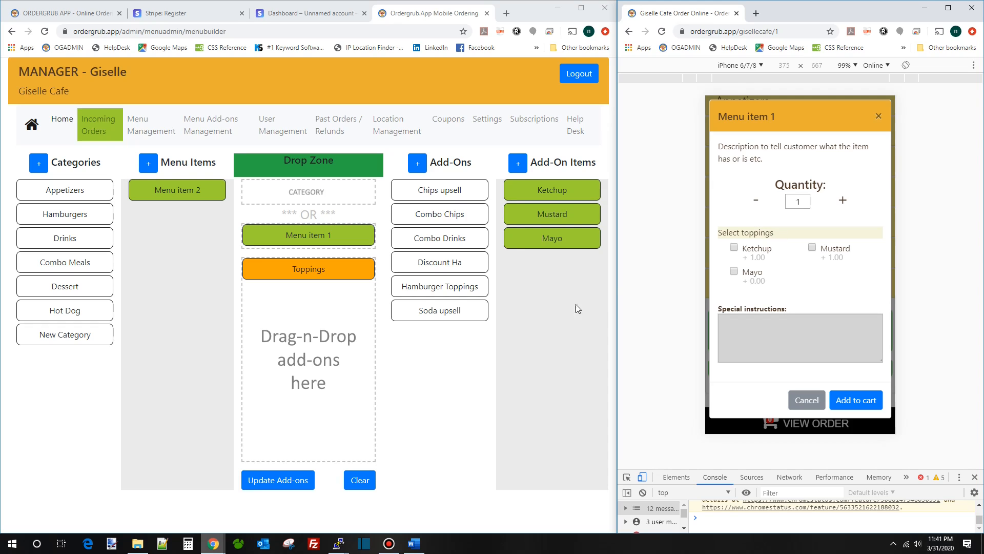
- Add Soda upsell and Combo Chips to Menu item 1's add-ons and save
click(453, 312)
drag(443, 311, 328, 294)
drag(454, 215, 300, 333)
click(281, 482)
click(662, 31)
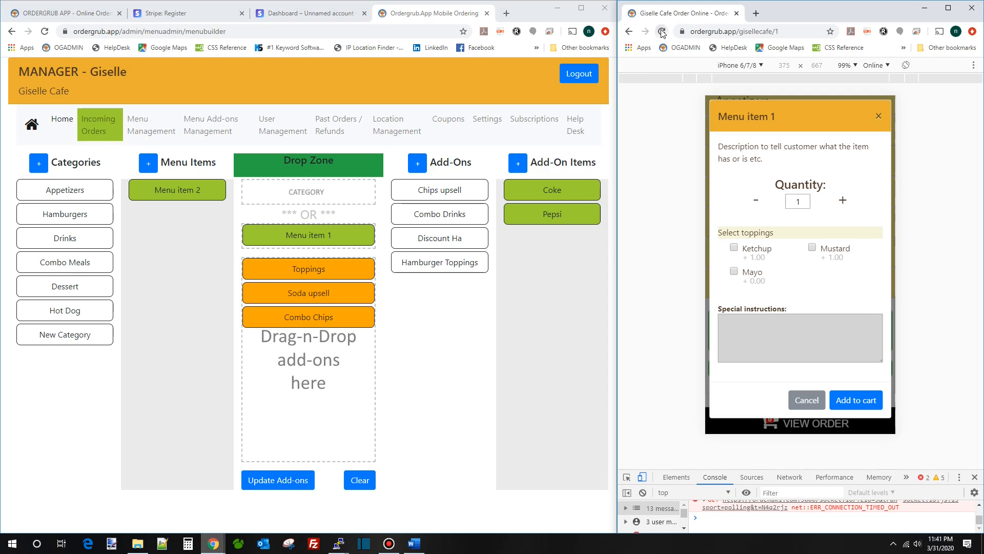
- Add Menu item 1 to the storefront cart with Potato chips as its chips choice
click(783, 324)
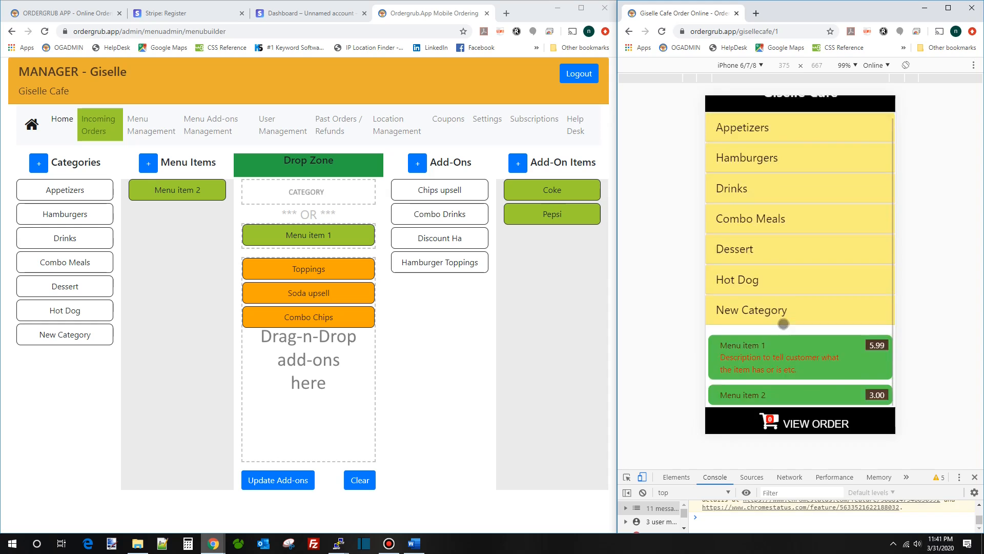
click(782, 327)
scroll(784, 214, down, 3)
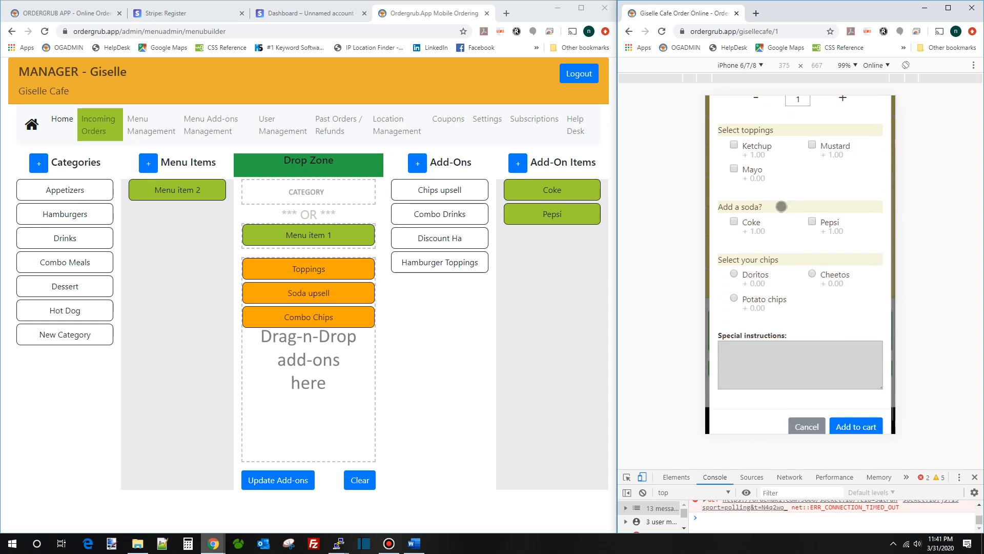
scroll(783, 179, up, 1)
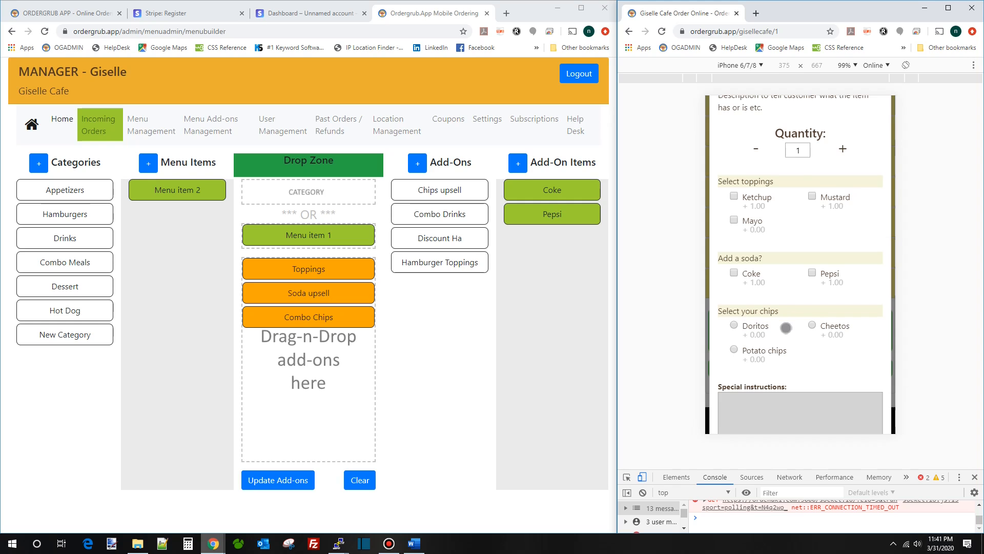
scroll(799, 290, down, 1)
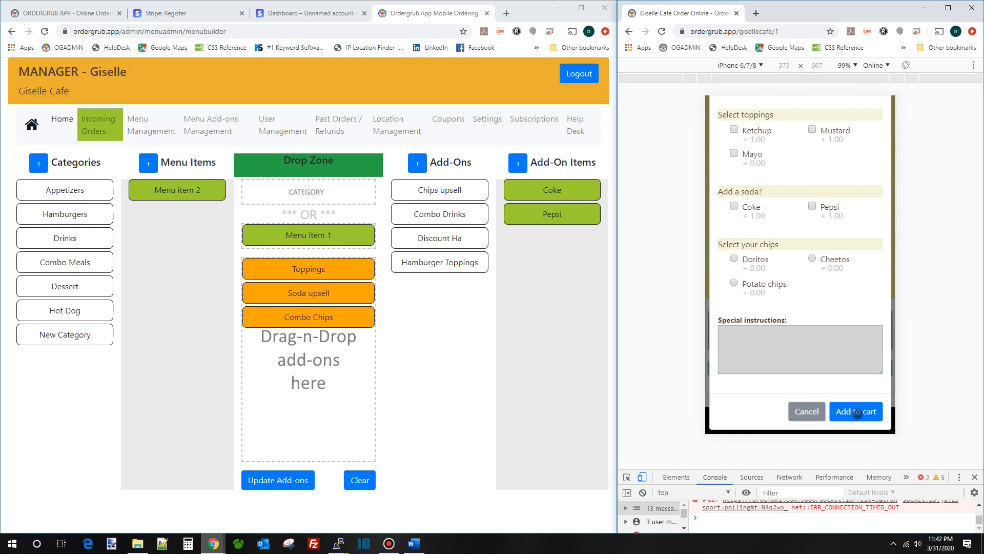
click(857, 413)
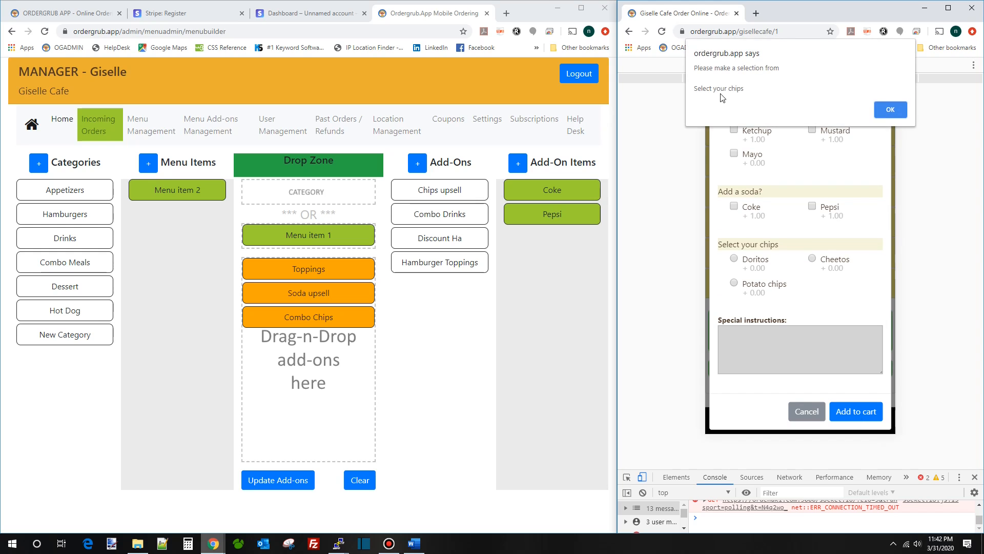
click(890, 108)
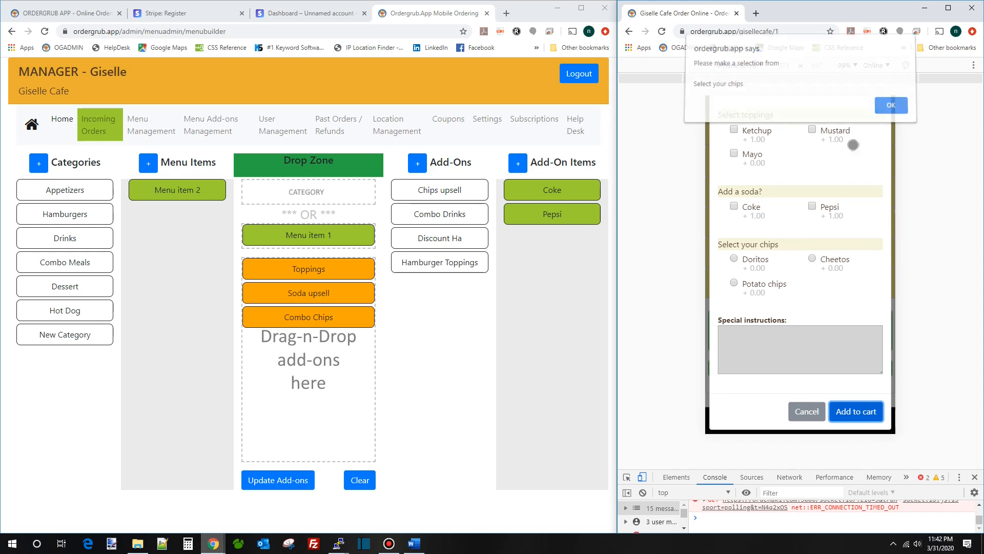
click(766, 285)
click(858, 413)
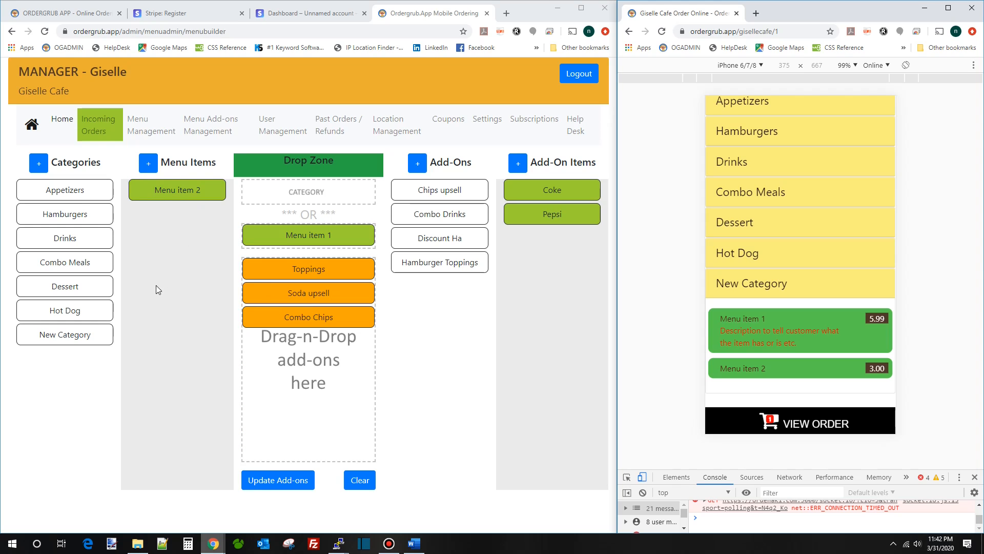
- Review the Appetizers, Combo Meals and New Category item lists, then clear the add-on builder
click(69, 196)
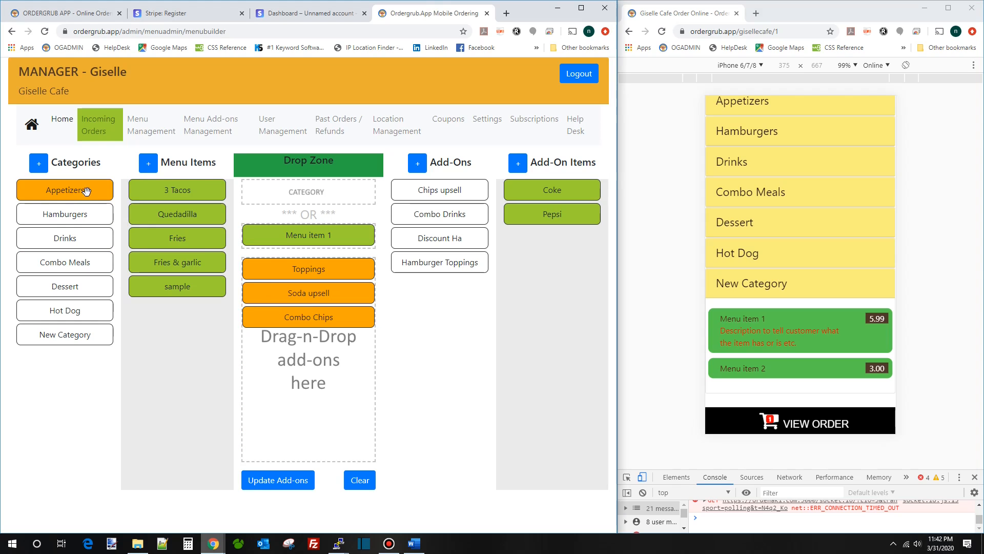
click(90, 262)
click(91, 333)
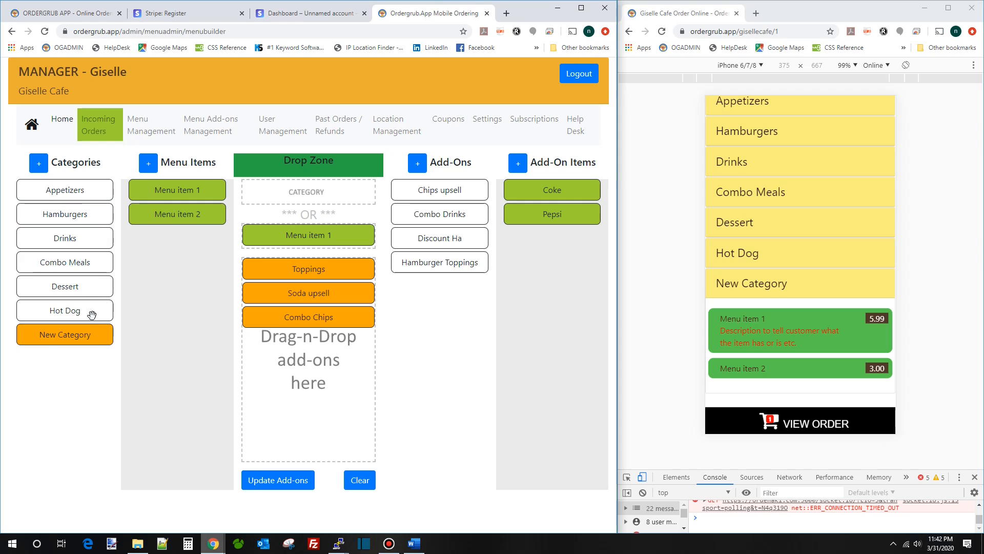
click(358, 480)
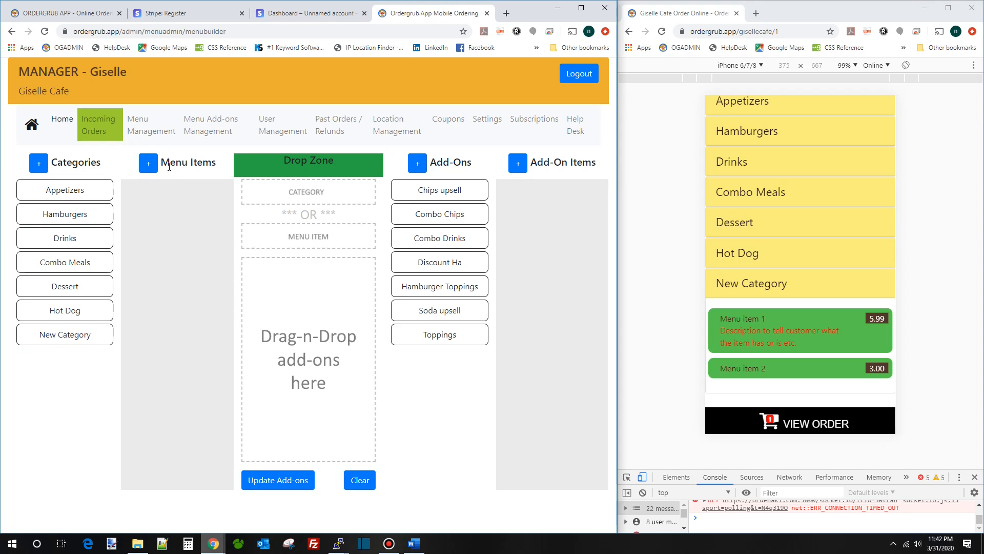
- Pair New Category with the Toppings, Soda upsell and Chips upsell groups and save the assignment
drag(51, 335, 310, 193)
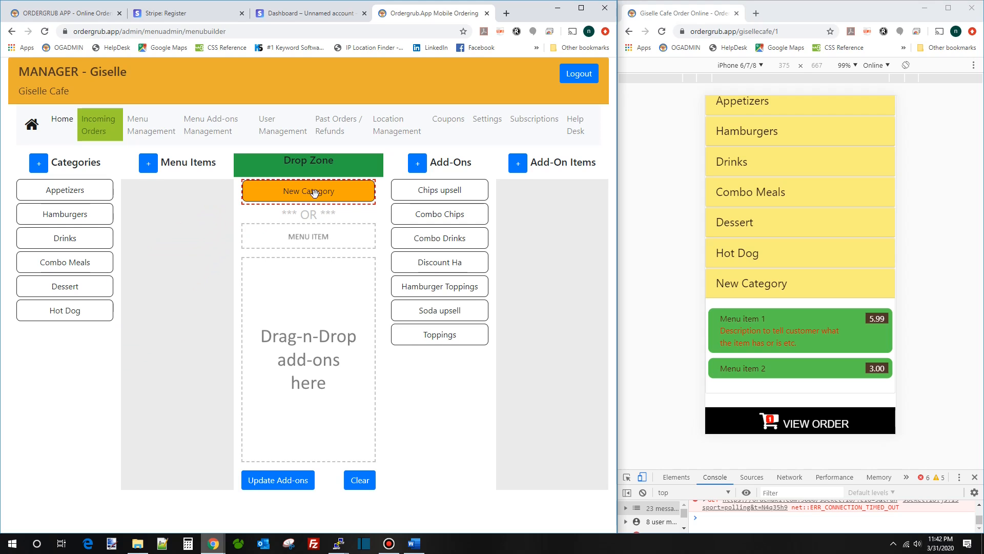
drag(430, 337, 308, 271)
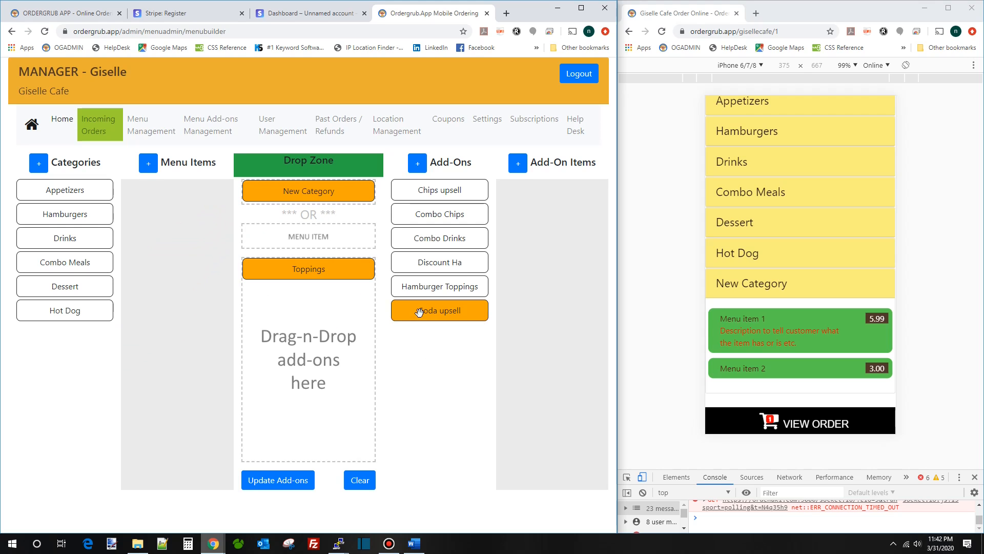
drag(388, 313, 317, 293)
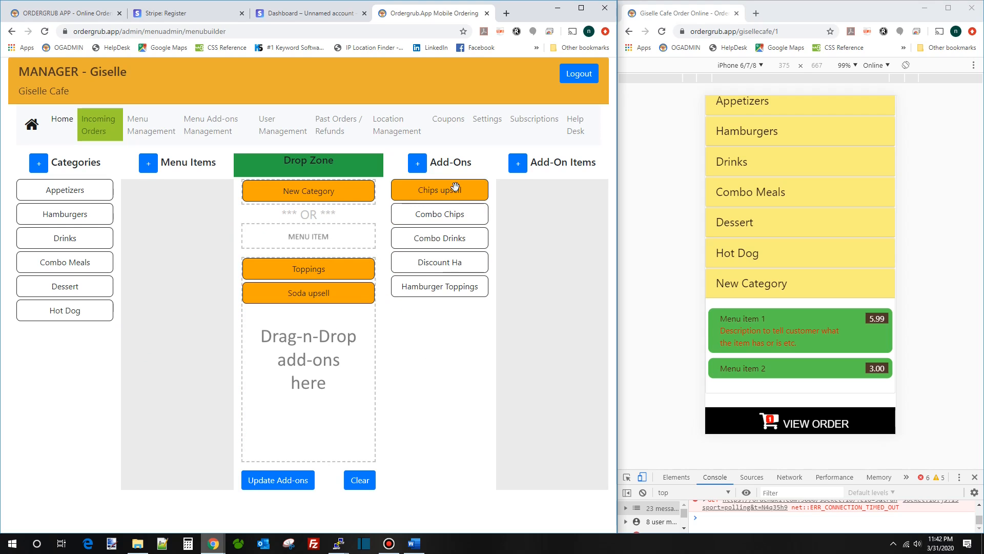
drag(444, 186, 335, 346)
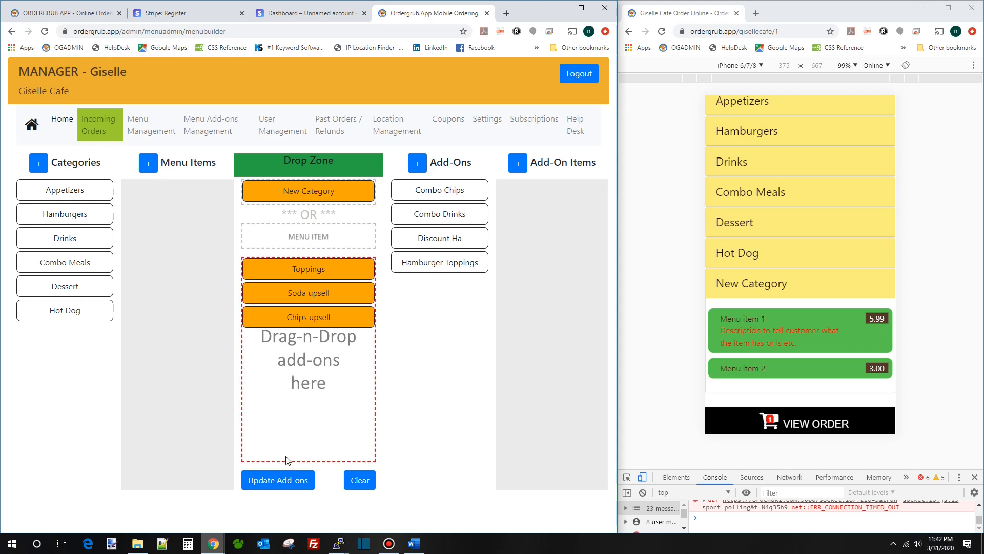
click(280, 482)
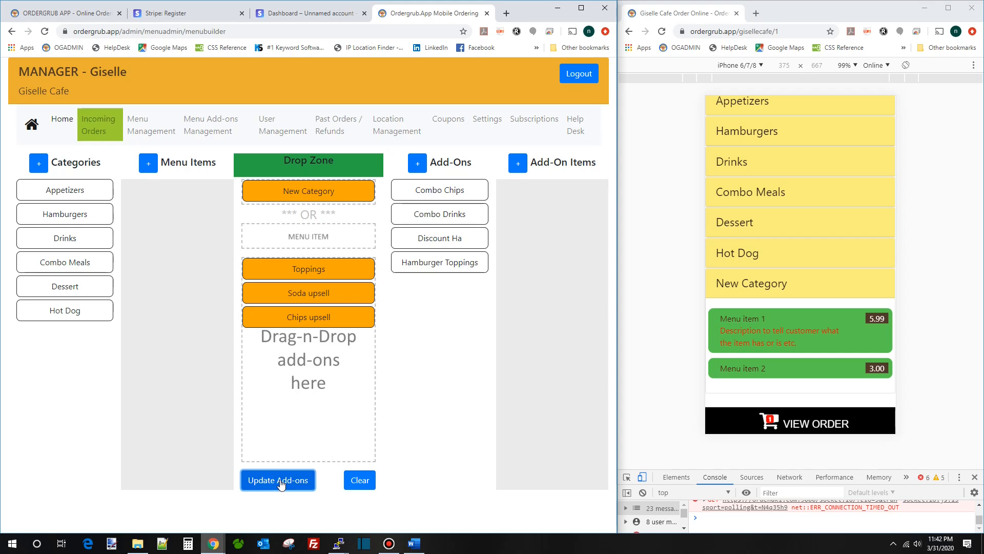
click(324, 191)
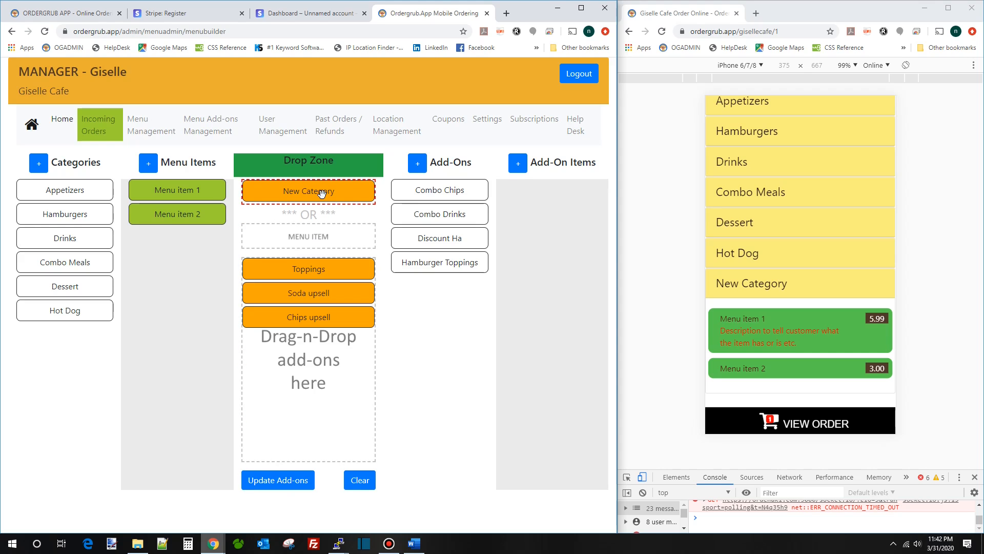
click(190, 192)
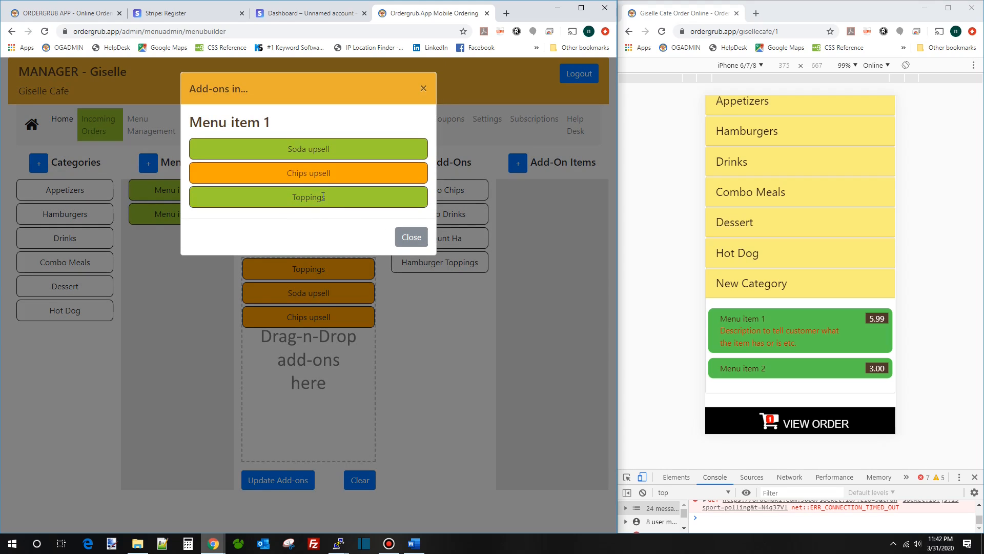
click(413, 239)
click(662, 33)
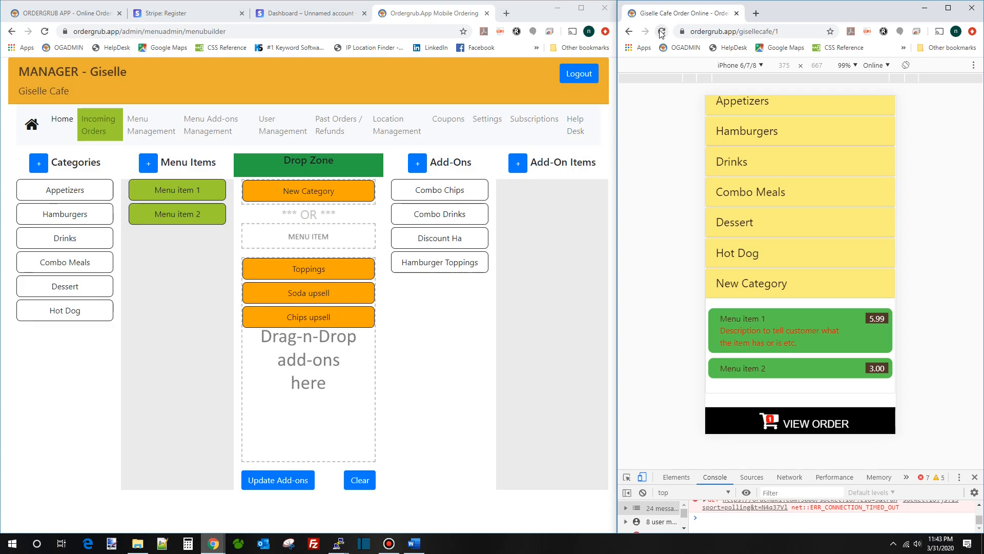
click(772, 339)
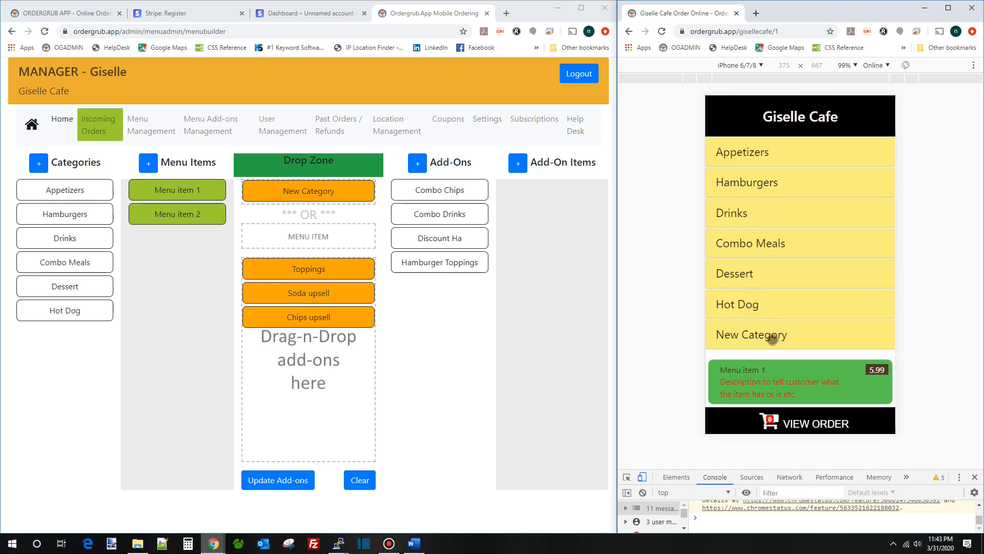
scroll(776, 281, down, 1)
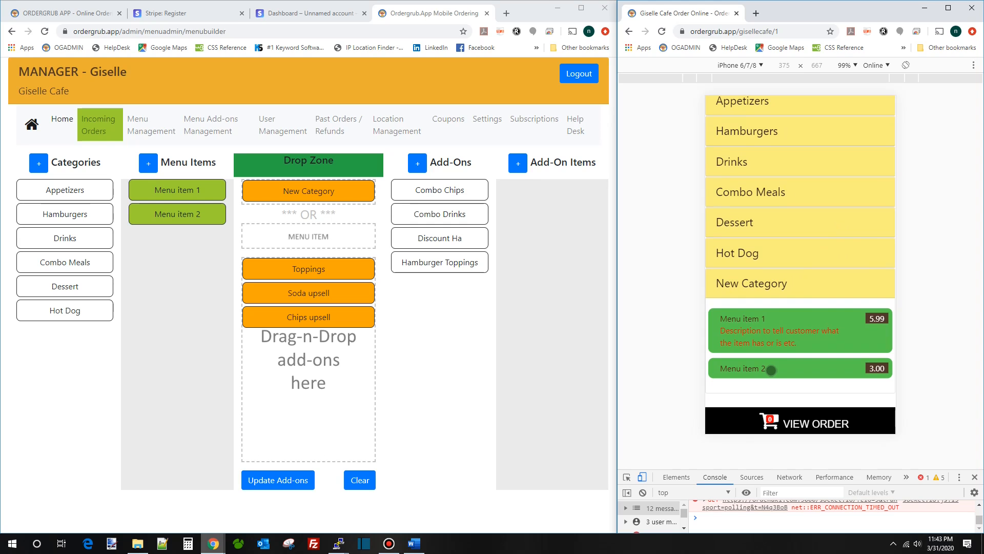
click(771, 370)
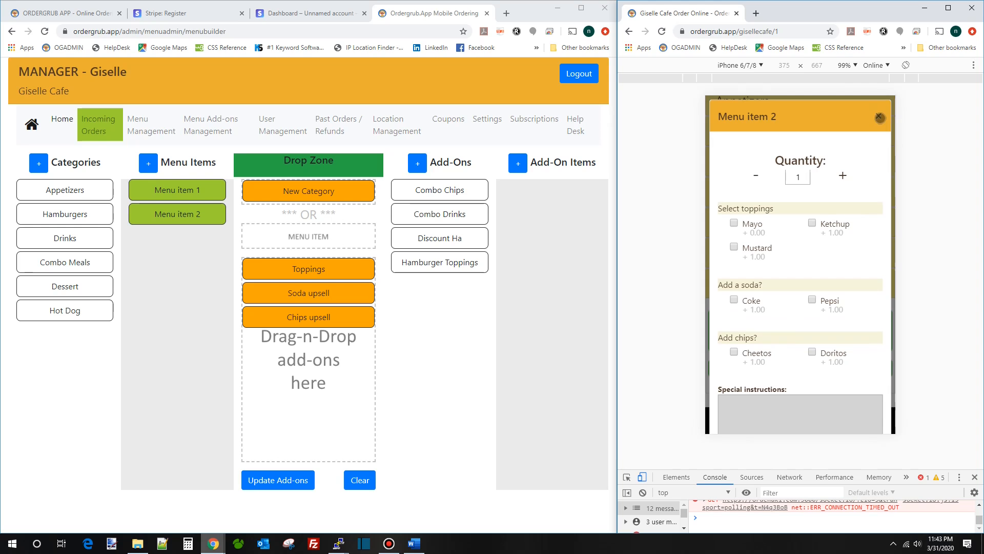
click(878, 117)
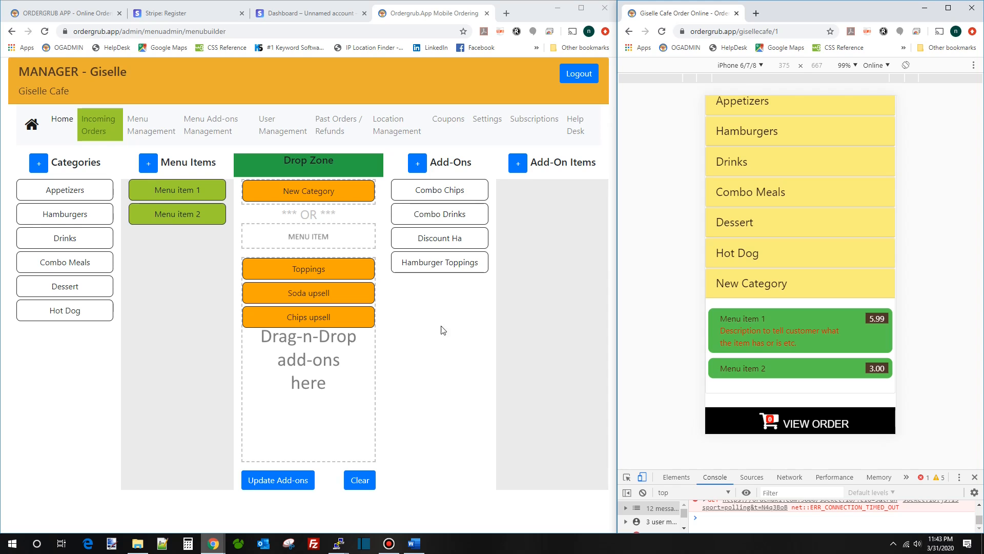
- Clear the add-on builder, returning New Category, Toppings, Soda upsell and Chips upsell to their lists
click(358, 482)
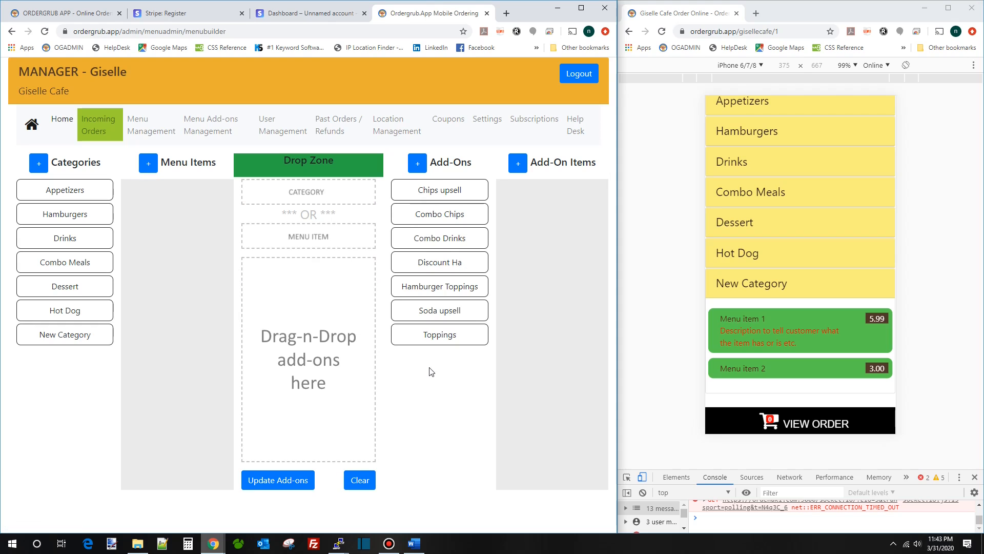